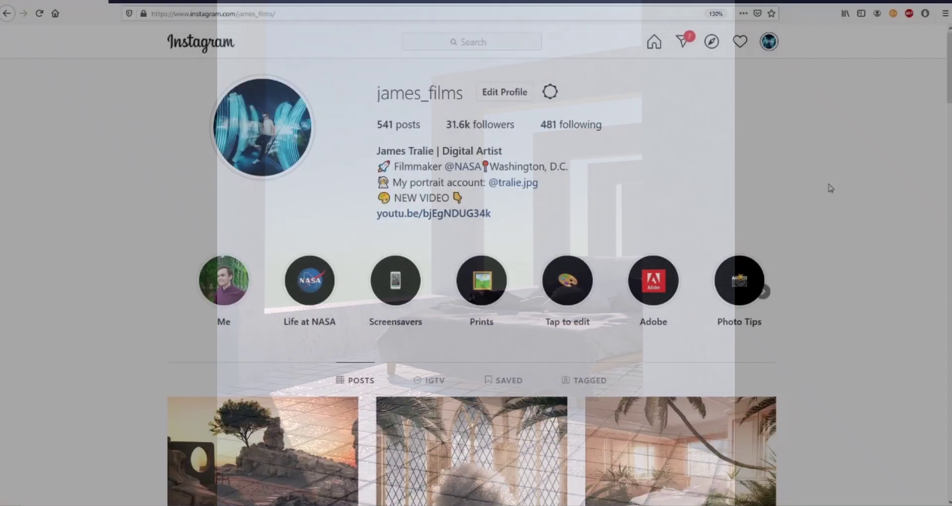
# - Browse the artwork posts on the open Instagram profile
pyautogui.scroll(-6, 830, 188)
pyautogui.scroll(-15, 831, 191)
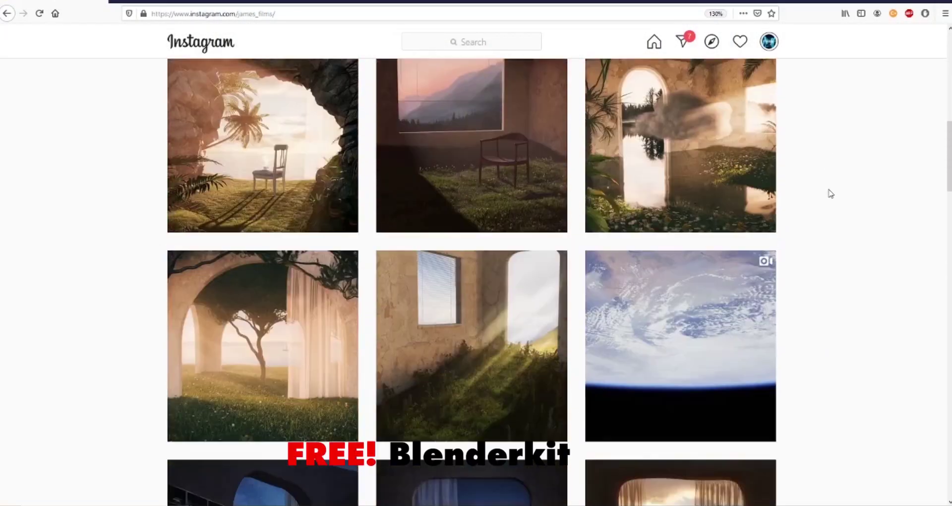
pyautogui.scroll(-12, 829, 201)
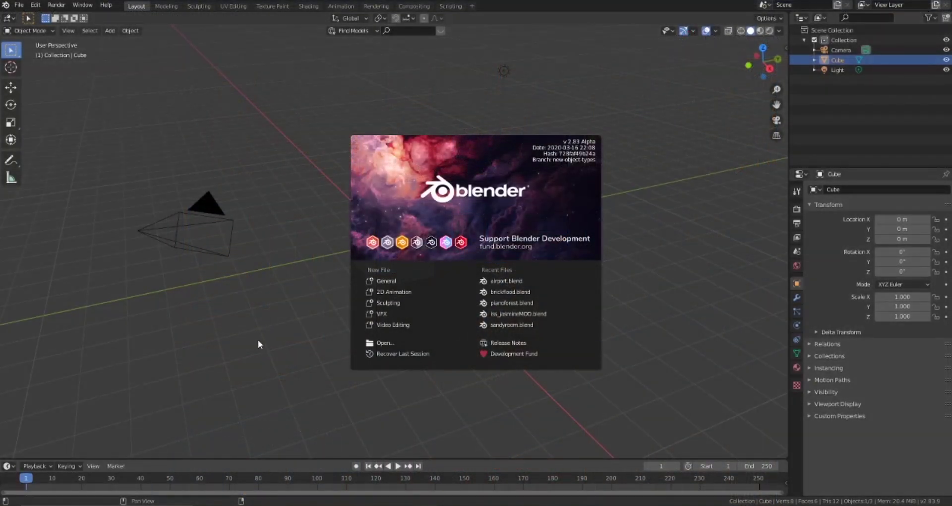
# - Switch to Blender and look up the "blenderkit" add-on in the preferences, closing them when done
pyautogui.click(258, 342)
pyautogui.click(35, 5)
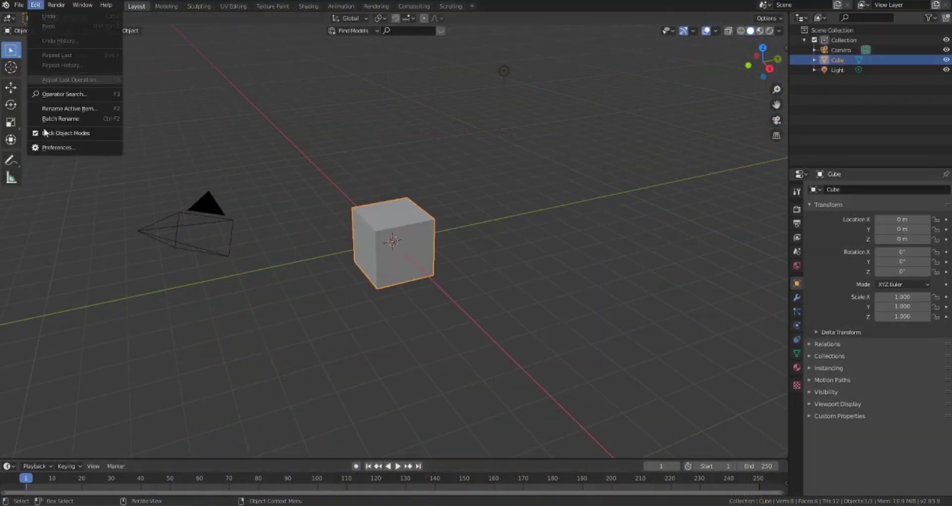
pyautogui.click(60, 149)
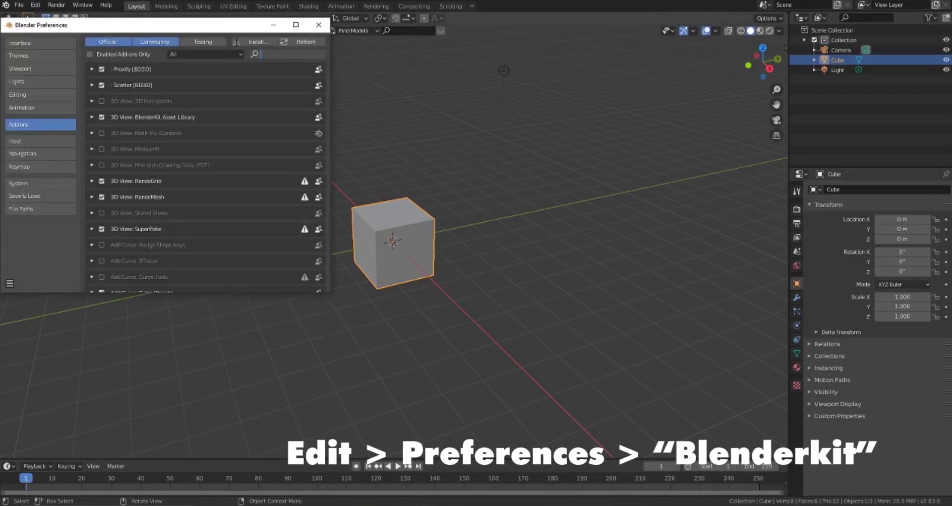
pyautogui.write('blenderkit')
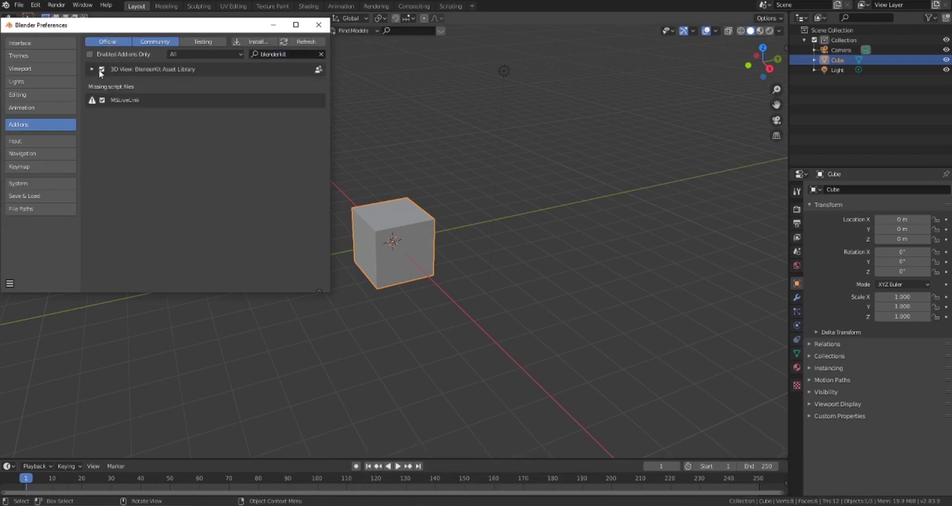
pyautogui.click(9, 285)
pyautogui.click(318, 25)
# - Limit the BlenderKit model library to free assets and import the Vintage Victorian Street Bench
pyautogui.click(787, 48)
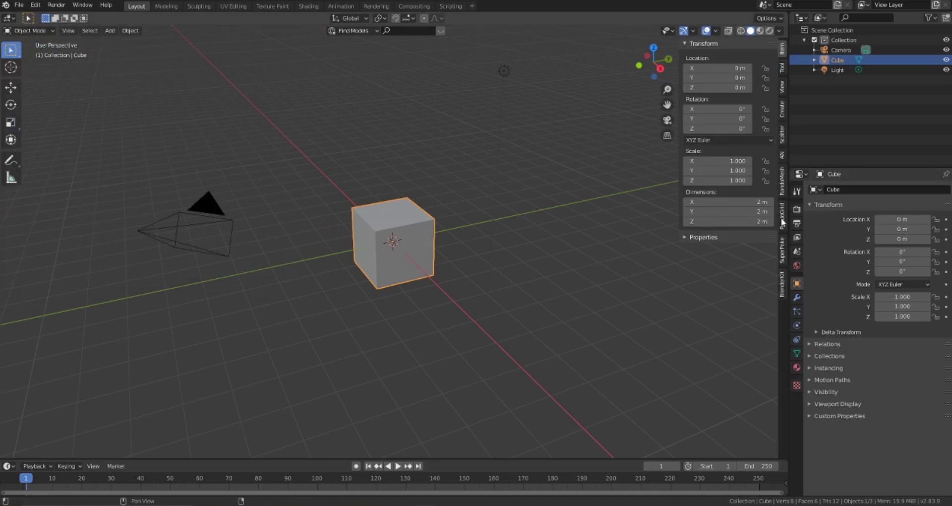
pyautogui.click(781, 276)
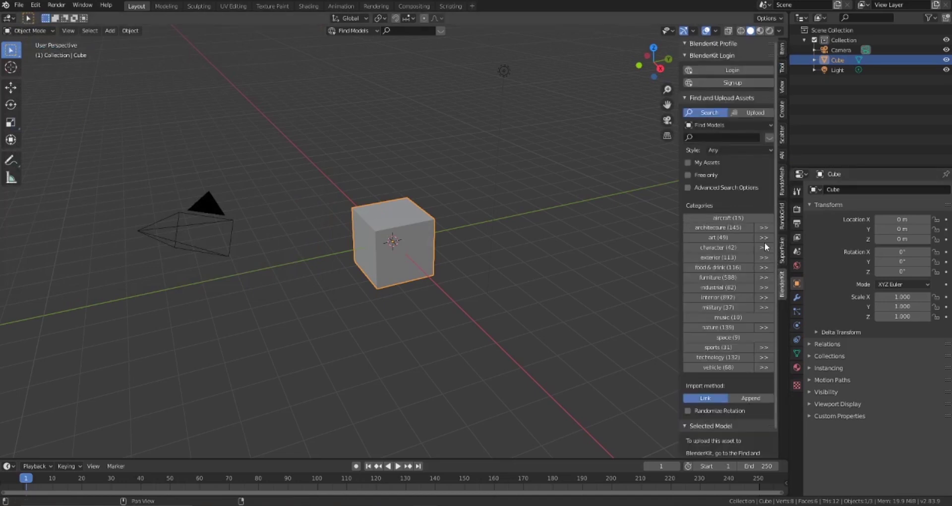
pyautogui.click(728, 219)
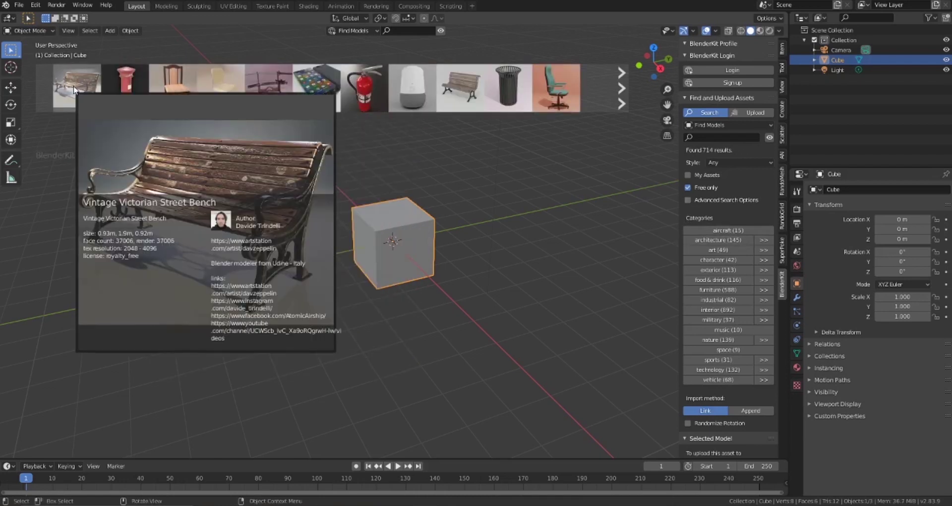
pyautogui.click(74, 90)
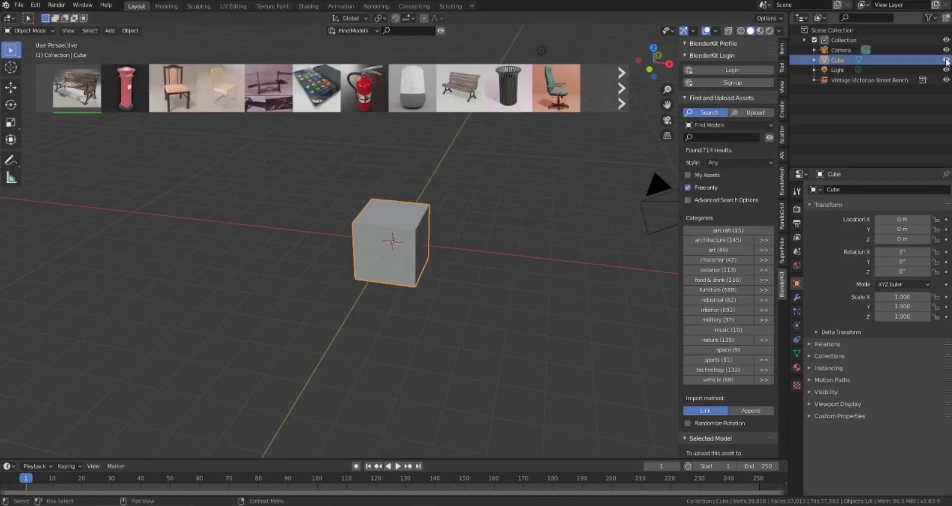
# - Hide the default cube and scale the imported street bench up to about 1.67
pyautogui.click(945, 60)
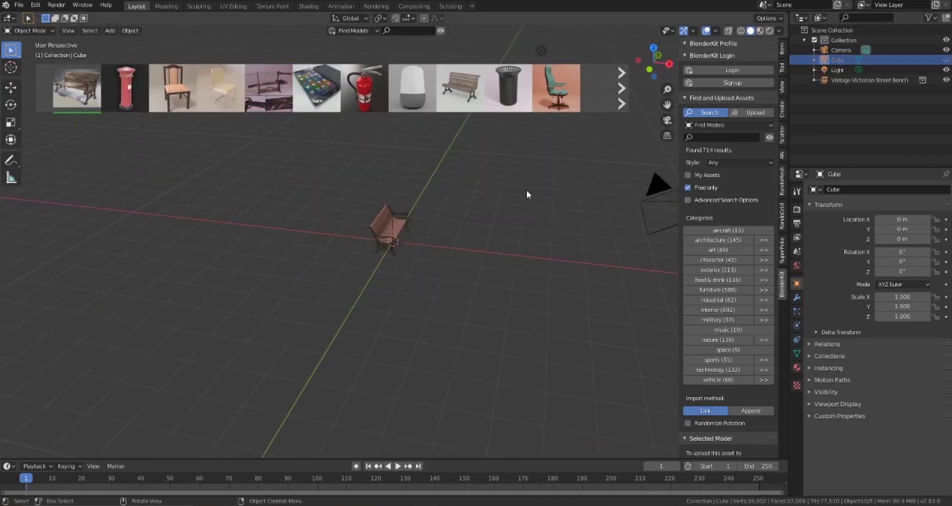
pyautogui.click(406, 223)
pyautogui.moveTo(371, 227); pyautogui.dragTo(307, 227, button='middle')
pyautogui.scroll(6, 415, 219)
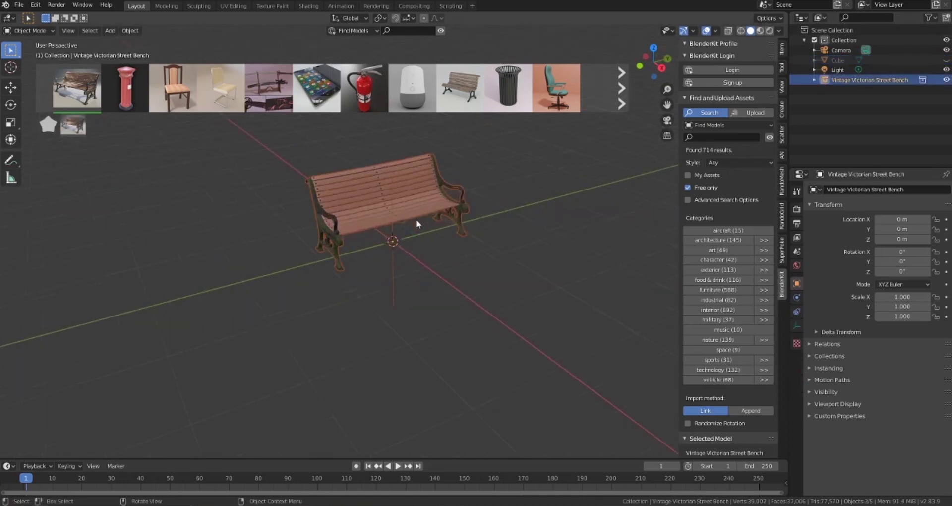
pyautogui.moveTo(402, 284); pyautogui.dragTo(442, 266, button='middle')
pyautogui.press('s')
pyautogui.click(521, 266)
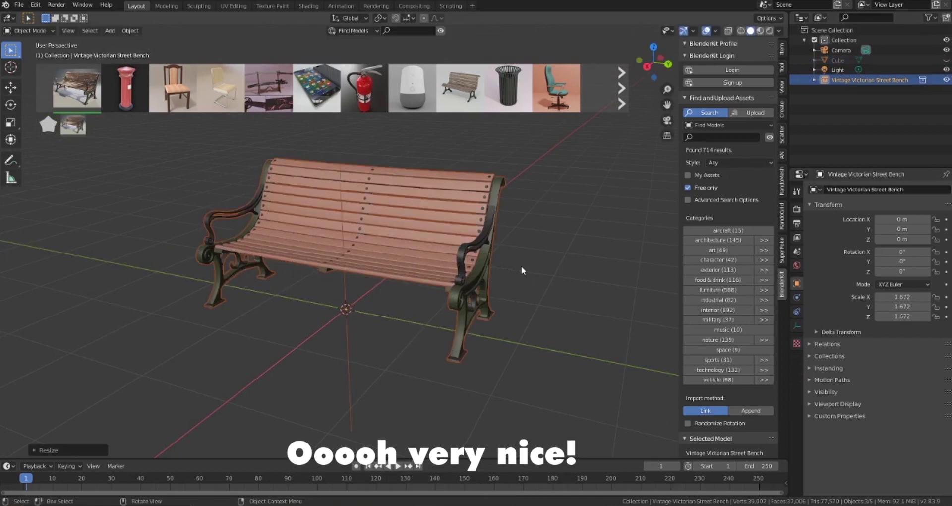
pyautogui.moveTo(522, 266)
pyautogui.mouseDown(button='middle')
pyautogui.moveTo(505, 275)
pyautogui.moveTo(529, 270)
pyautogui.mouseUp(button='middle')
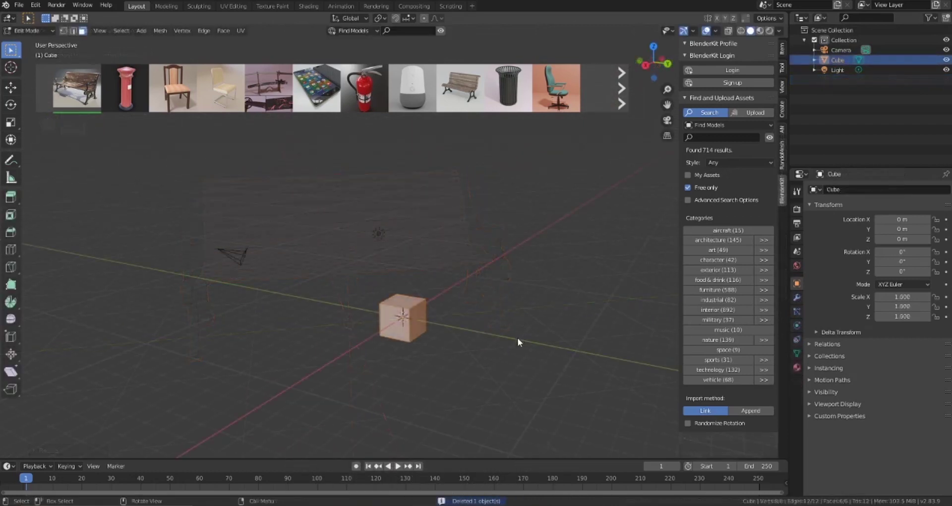
# - Flatten the cube along the Y axis into a thin slab and raise it until its base sits on the ground
pyautogui.press('s')
pyautogui.press('y')
pyautogui.click(428, 316)
pyautogui.press('g')
pyautogui.press('z')
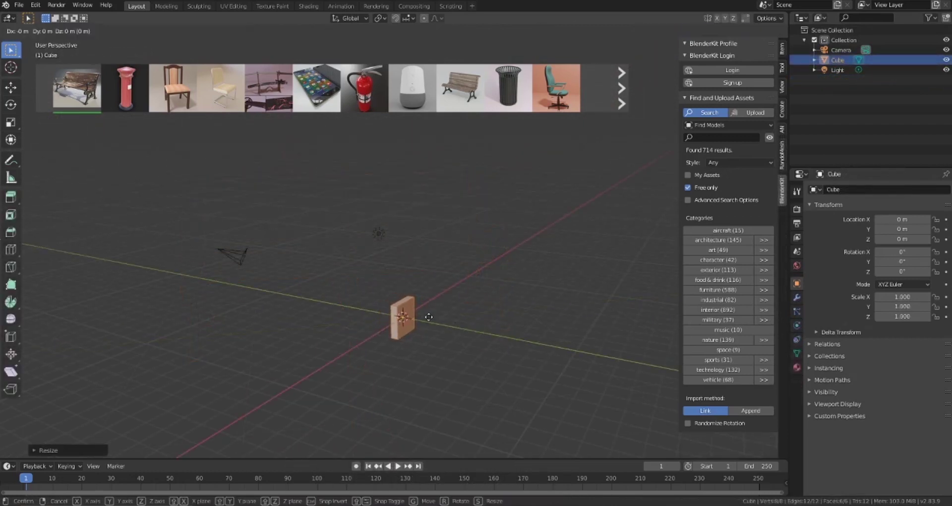
pyautogui.keyDown('ctrl'); pyautogui.click(429, 290); pyautogui.keyUp('ctrl')
pyautogui.press('g')
pyautogui.press('z')
pyautogui.keyDown('ctrl'); pyautogui.click(435, 307); pyautogui.keyUp('ctrl')
# - Widen the slab along the X axis and raise its top face 4 m to form a wall
pyautogui.moveTo(424, 303); pyautogui.dragTo(459, 298, button='middle')
pyautogui.press('s')
pyautogui.press('x')
pyautogui.click(408, 397)
pyautogui.moveTo(399, 390); pyautogui.dragTo(501, 286, button='middle')
pyautogui.click(409, 282)
pyautogui.write('gz4')
pyautogui.press('Return')
pyautogui.scroll(2, 496, 310)
pyautogui.moveTo(490, 337); pyautogui.dragTo(516, 374, button='middle')
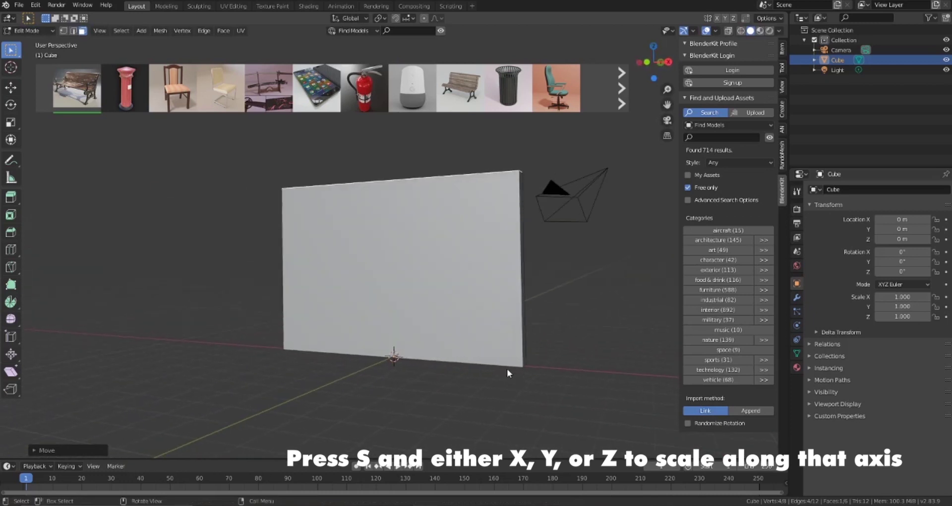
# - Align the camera to the current view and set the render resolution to 1200 × 1500 px
pyautogui.press('ctrl+alt+KP_0')
pyautogui.click(797, 223)
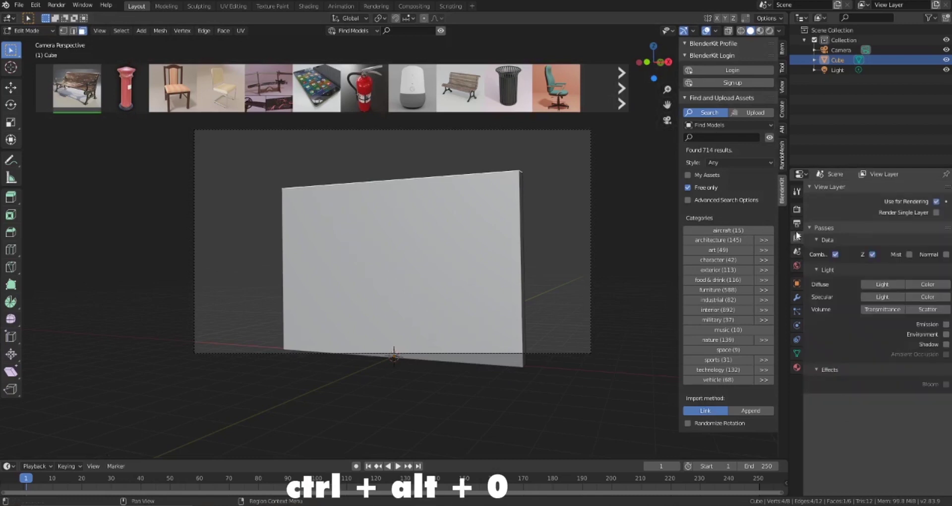
pyautogui.write('1200')
pyautogui.press('Return')
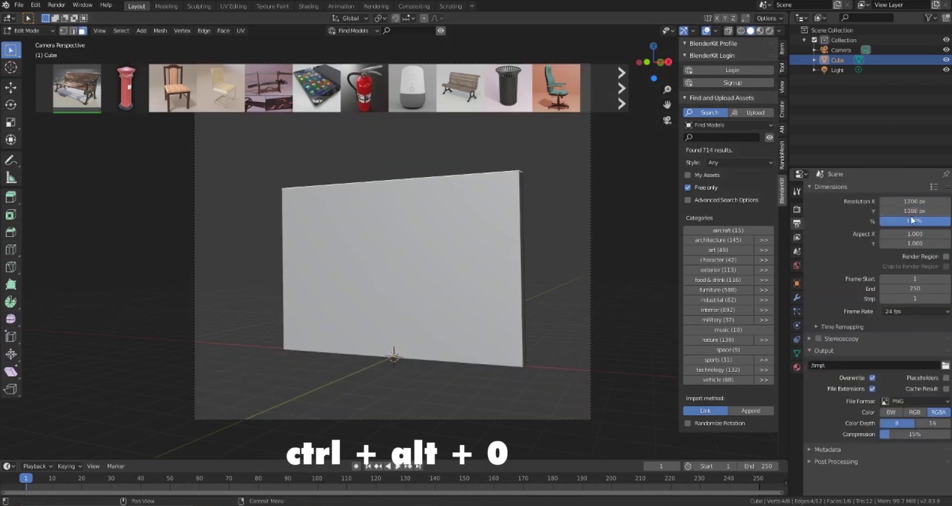
pyautogui.doubleClick(911, 211)
pyautogui.write('1500')
pyautogui.press('Return')
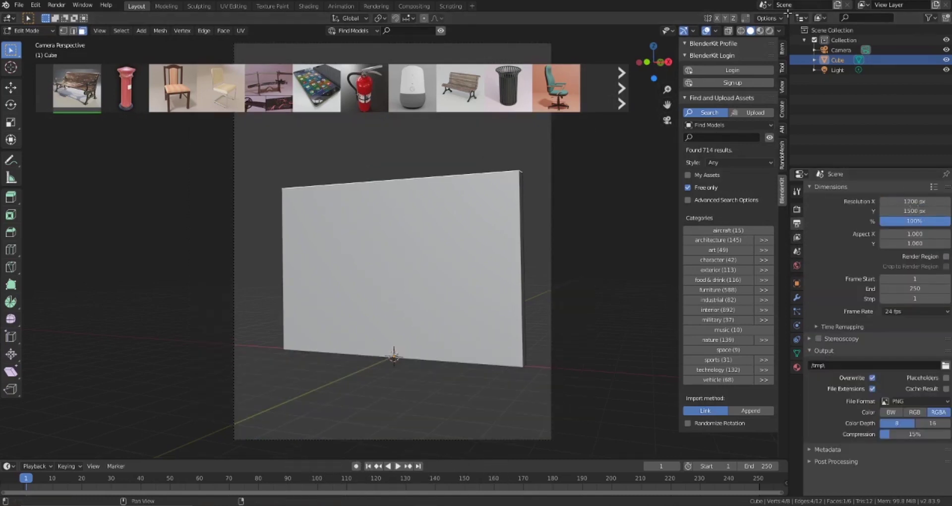
# - Split the viewport in two, keeping one as a clean camera view and the other for modelling with transform values shown
pyautogui.moveTo(787, 14); pyautogui.dragTo(517, 20)
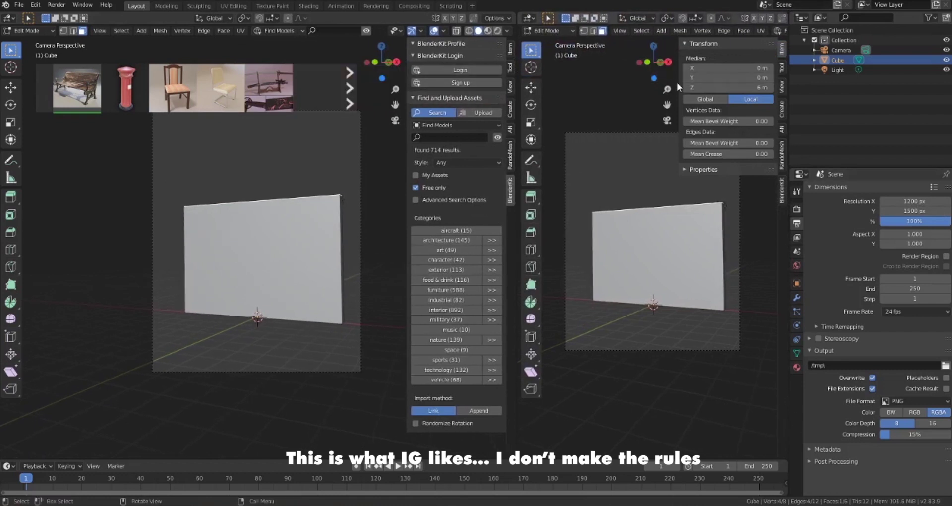
pyautogui.moveTo(678, 87); pyautogui.dragTo(822, 102)
pyautogui.moveTo(84, 342); pyautogui.dragTo(124, 369, button='middle')
pyautogui.scroll(-3, 124, 369)
pyautogui.click(510, 51)
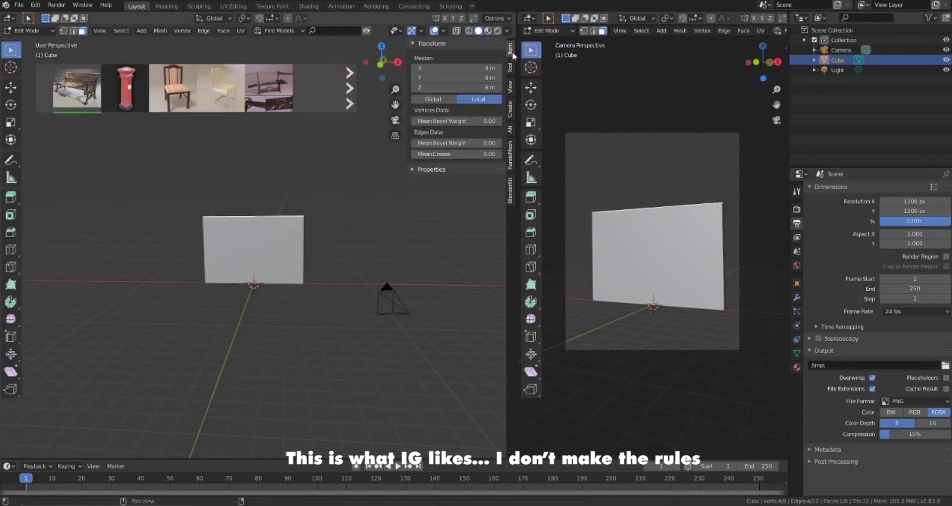
# - Leave the cube's edit mode, select the camera, and set its Y rotation to 0° and focal length to 35 mm
pyautogui.click(847, 49)
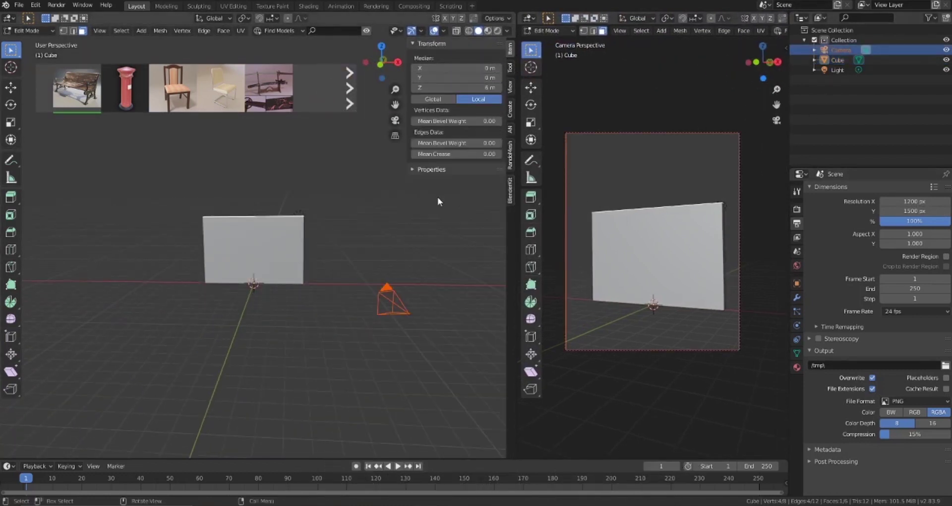
pyautogui.click(393, 308)
pyautogui.press('Tab')
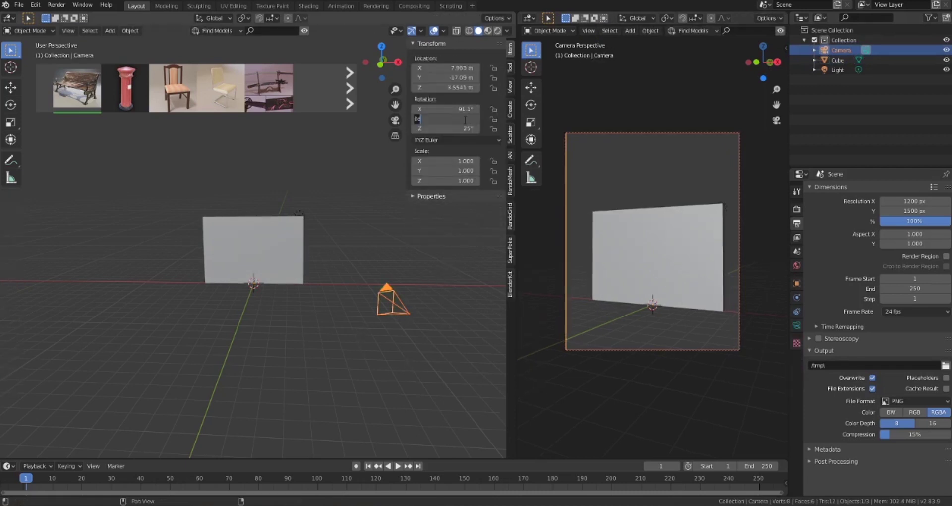
pyautogui.click(796, 326)
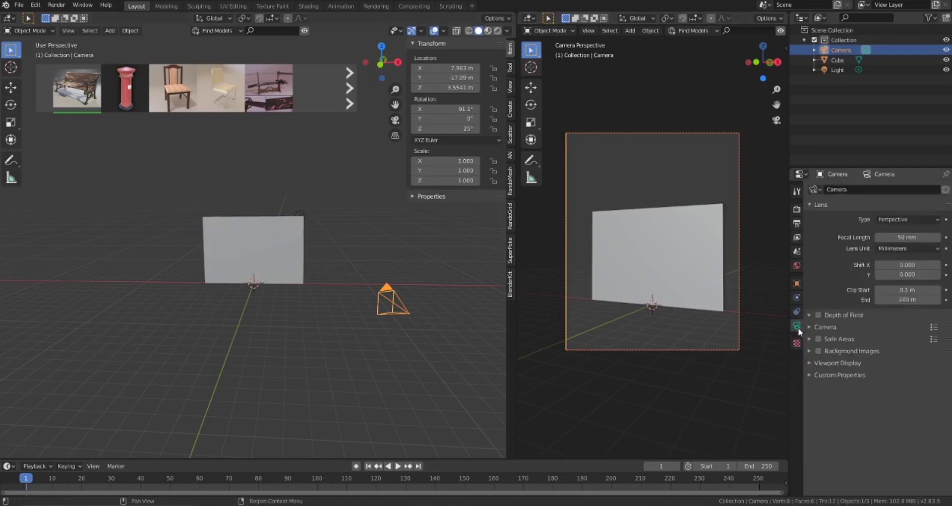
pyautogui.click(905, 242)
pyautogui.write('35')
pyautogui.press('Return')
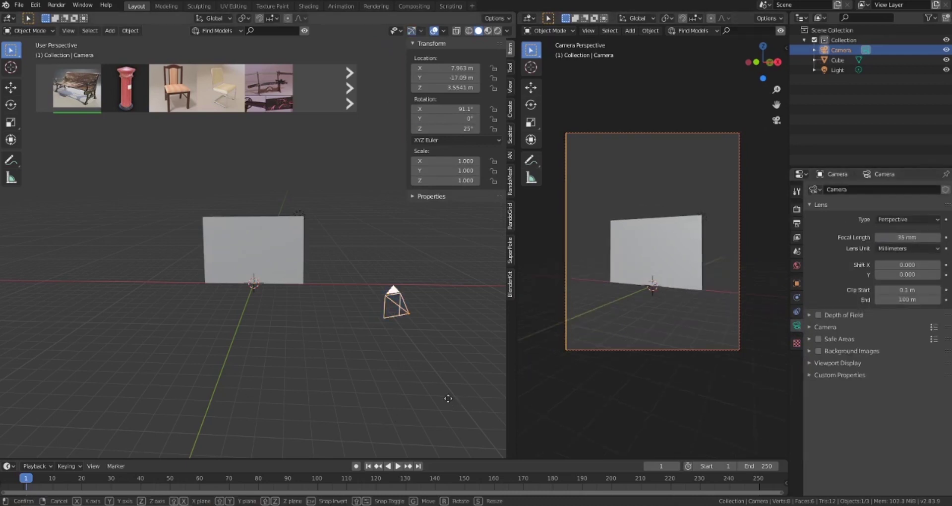
# - Move the camera closer to the wall and lower it, to about X 4.2 m, Y -11.1 m, Z 1.5 m
pyautogui.press('g')
pyautogui.hotkey('shift', 'z')
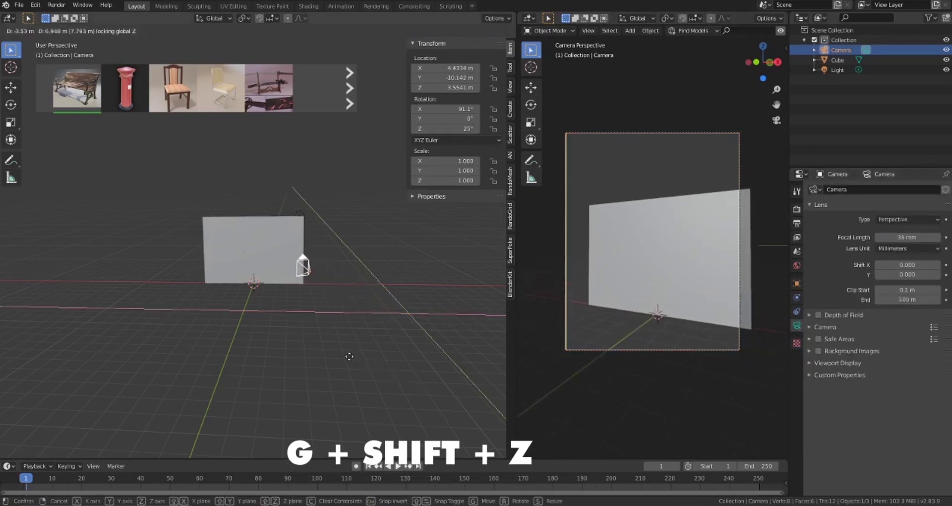
pyautogui.press('z')
pyautogui.hotkey('shift', 'z')
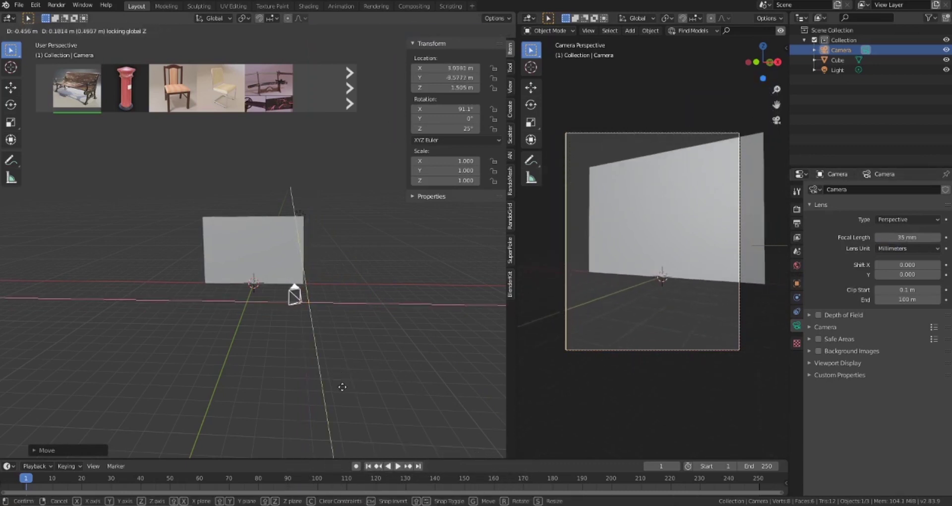
pyautogui.click(326, 362)
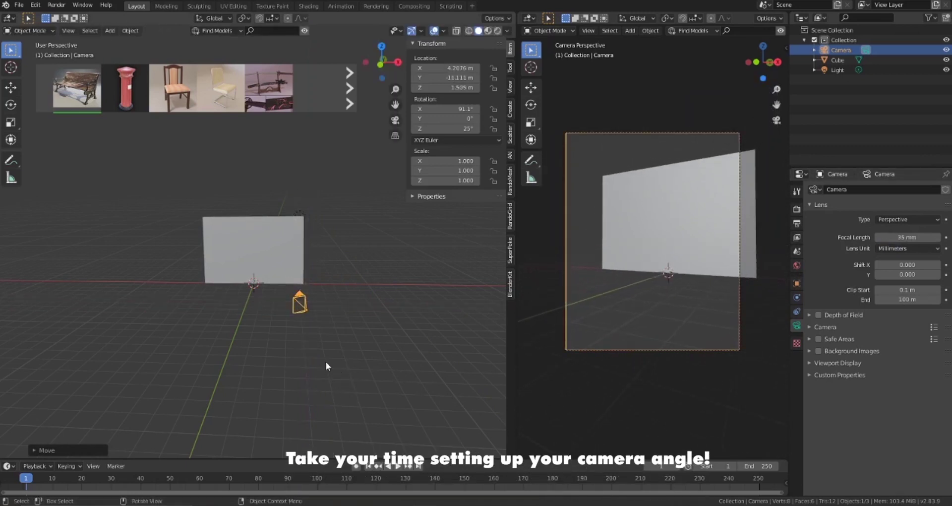
# - Add a second cube at the origin and scale its mesh up uniformly to about 5.3 m per side in edit mode
pyautogui.moveTo(325, 362); pyautogui.dragTo(355, 308, button='middle')
pyautogui.scroll(1, 329, 296)
pyautogui.click(333, 320)
pyautogui.scroll(1, 332, 320)
pyautogui.hotkey('shift', 'a')
pyautogui.moveTo(250, 293)
pyautogui.click(290, 74)
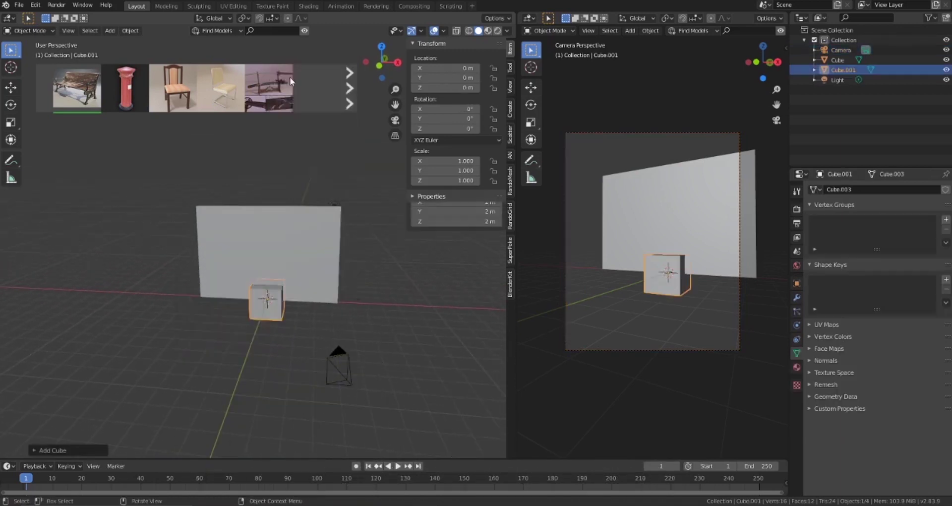
pyautogui.moveTo(296, 281); pyautogui.dragTo(302, 320, button='middle')
pyautogui.press('Tab')
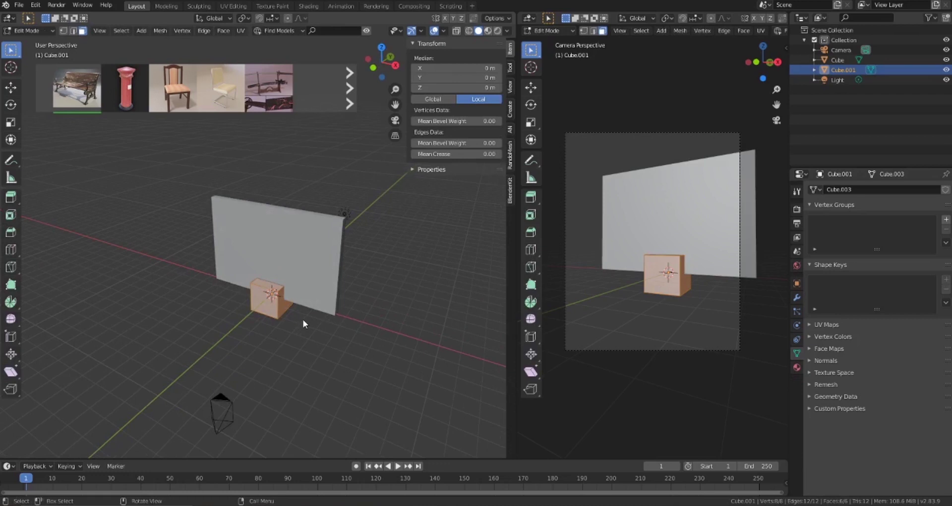
pyautogui.press('s')
pyautogui.click(359, 321)
# - Raise the enlarged cube's mesh about 2.65 m along Z so its base lines up with the wall's base
pyautogui.press('g')
pyautogui.press('z')
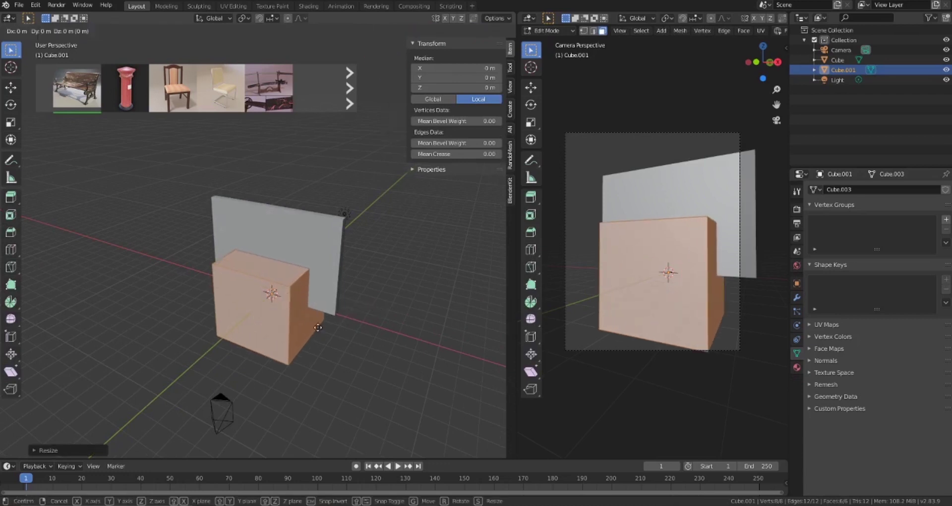
pyautogui.click(316, 296)
pyautogui.press('KP_3')
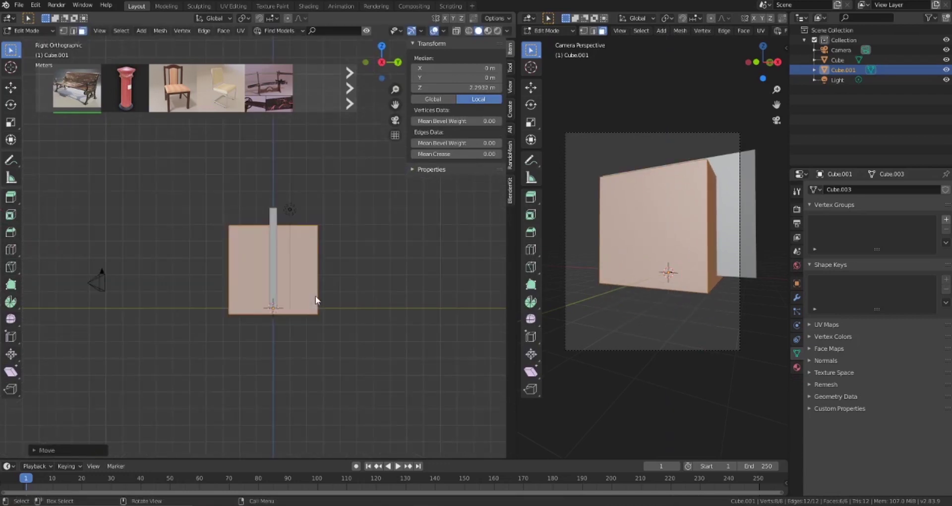
pyautogui.press('g')
pyautogui.press('z')
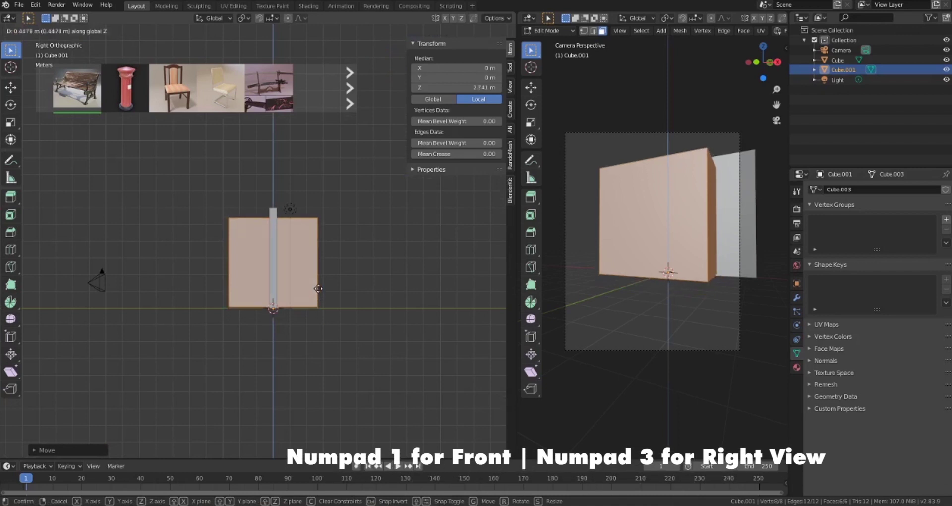
pyautogui.click(316, 291)
pyautogui.scroll(5, 268, 333)
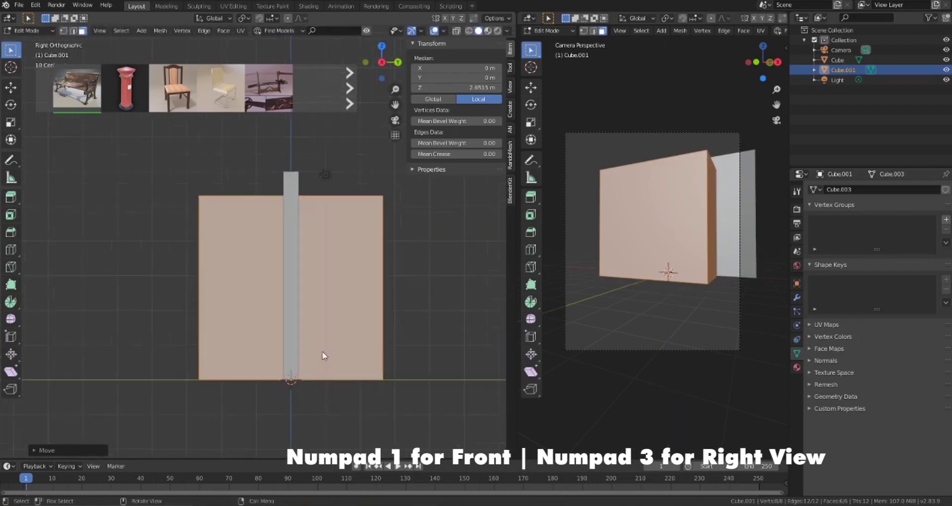
# - Widen the second cube's mesh along X to about 6 m
pyautogui.press('KP_1')
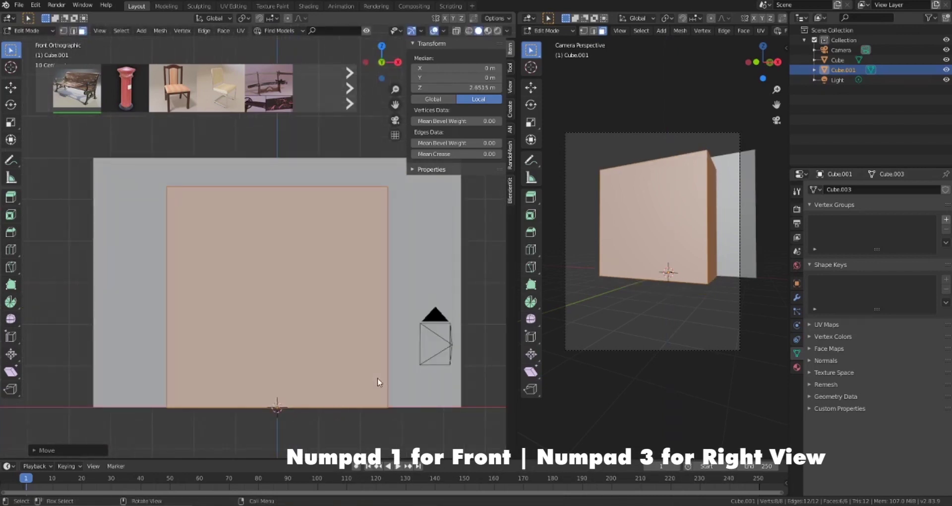
pyautogui.scroll(-1, 377, 382)
pyautogui.press('s')
pyautogui.press('x')
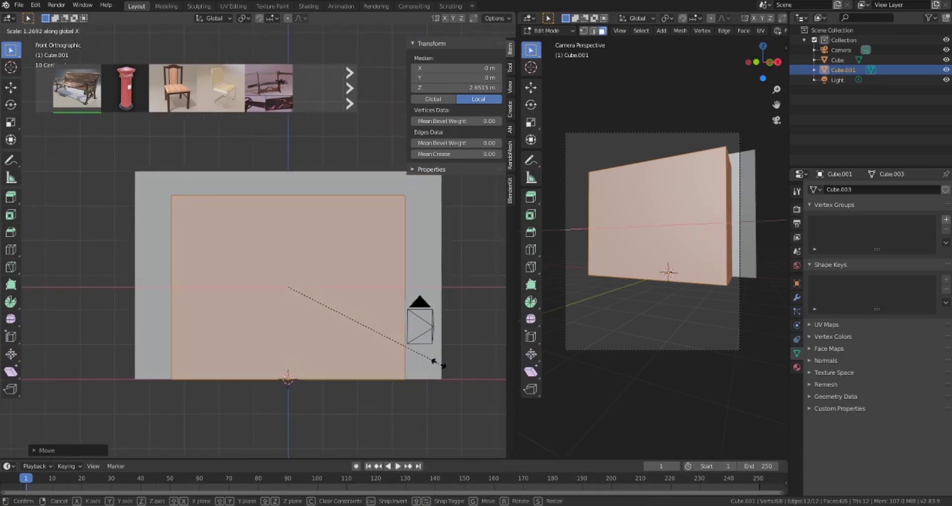
pyautogui.click(412, 362)
pyautogui.moveTo(388, 365); pyautogui.dragTo(258, 370, button='middle')
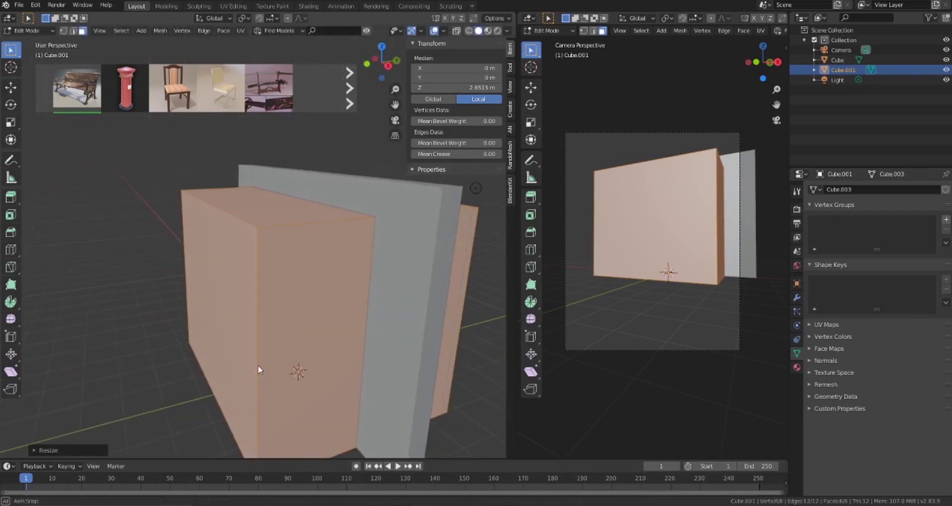
# - Lower the second cube's top face along Z until the block is about 5.06 m tall, and leave edit mode
pyautogui.click(275, 209)
pyautogui.press('g')
pyautogui.press('z')
pyautogui.click(276, 219)
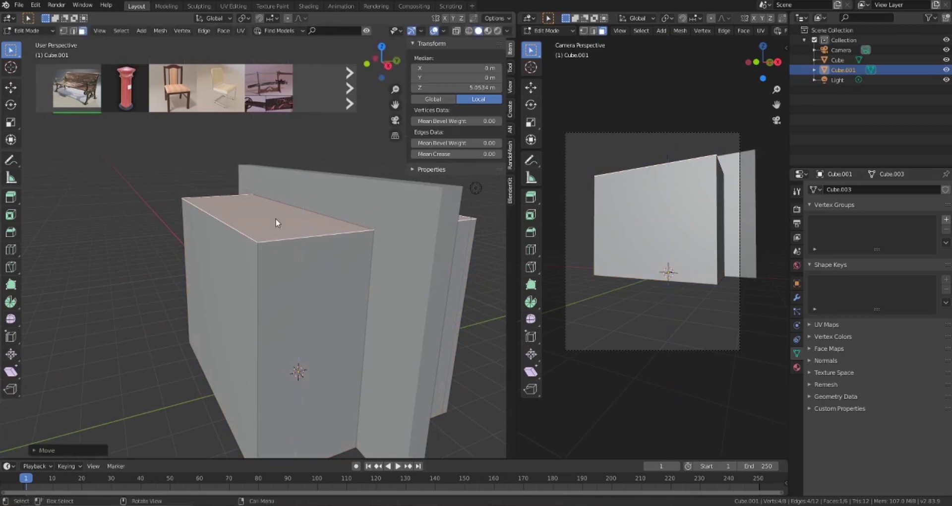
pyautogui.moveTo(233, 286); pyautogui.dragTo(265, 295, button='middle')
pyautogui.press('Tab')
pyautogui.scroll(-3, 293, 334)
# - Cut the block's shape out of the wall with a Boolean Difference modifier and apply it
pyautogui.click(308, 277)
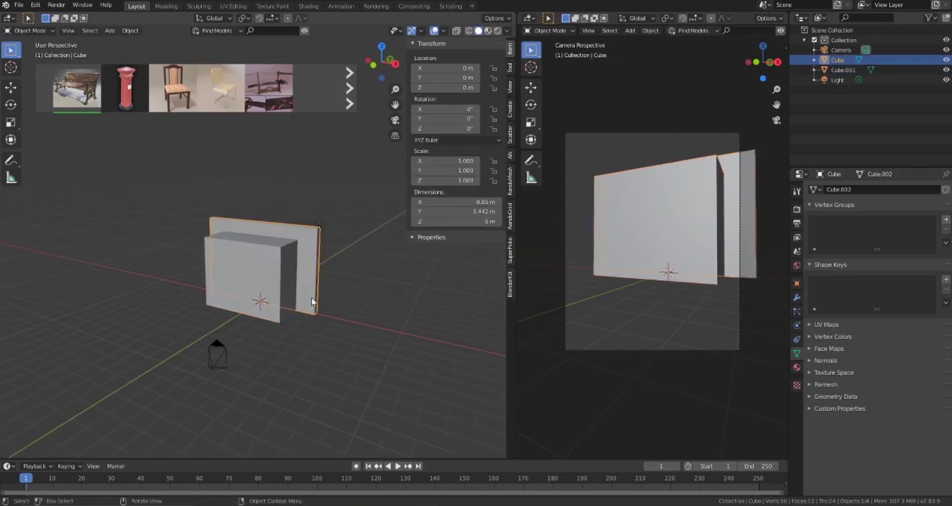
pyautogui.click(797, 299)
pyautogui.click(850, 189)
pyautogui.click(769, 234)
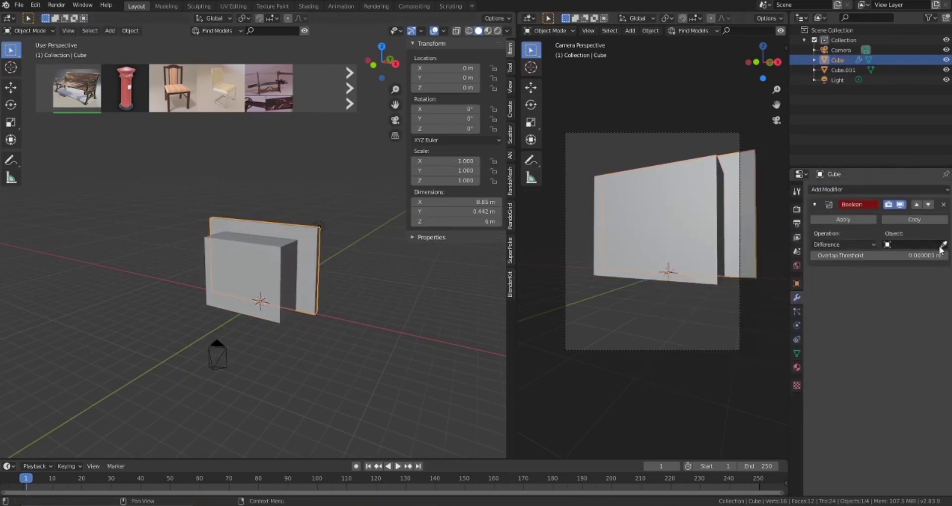
pyautogui.click(286, 255)
pyautogui.click(844, 219)
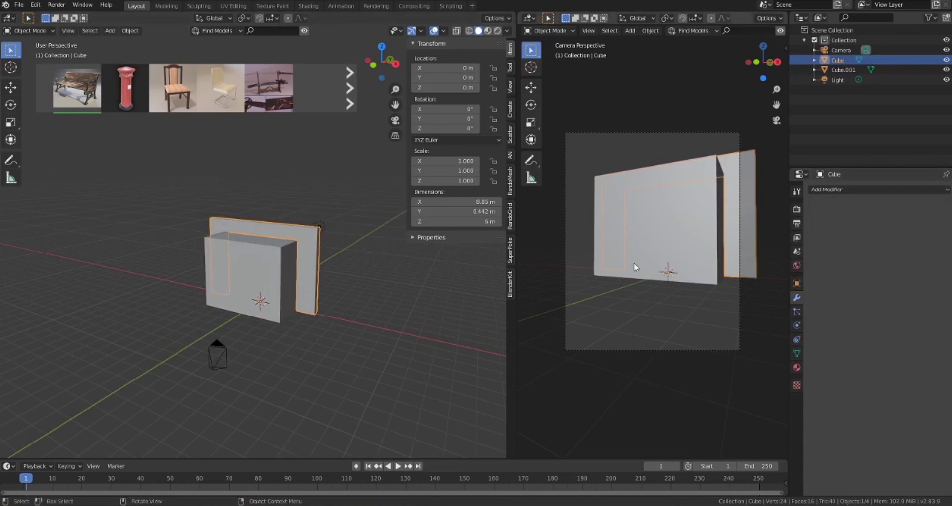
# - Hide the cutting block from both viewports and renders
pyautogui.click(267, 271)
pyautogui.click(796, 284)
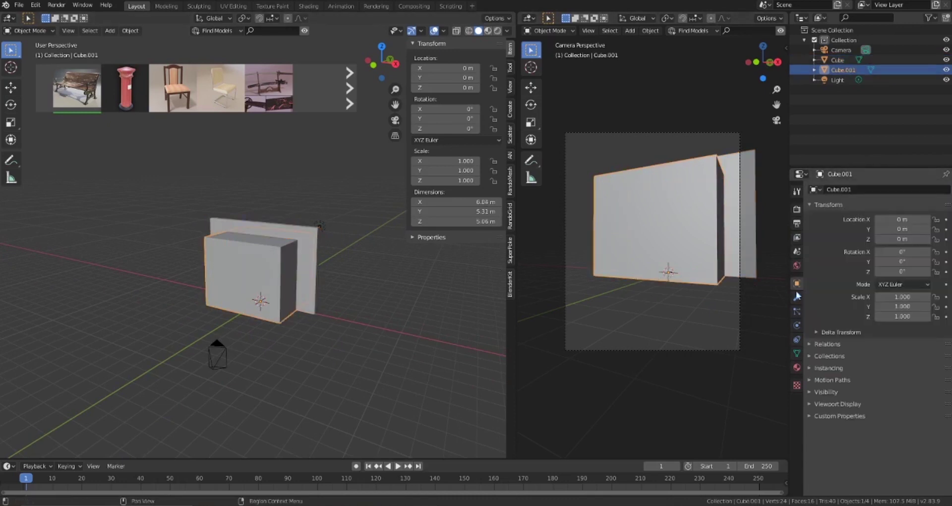
pyautogui.click(822, 403)
pyautogui.click(835, 395)
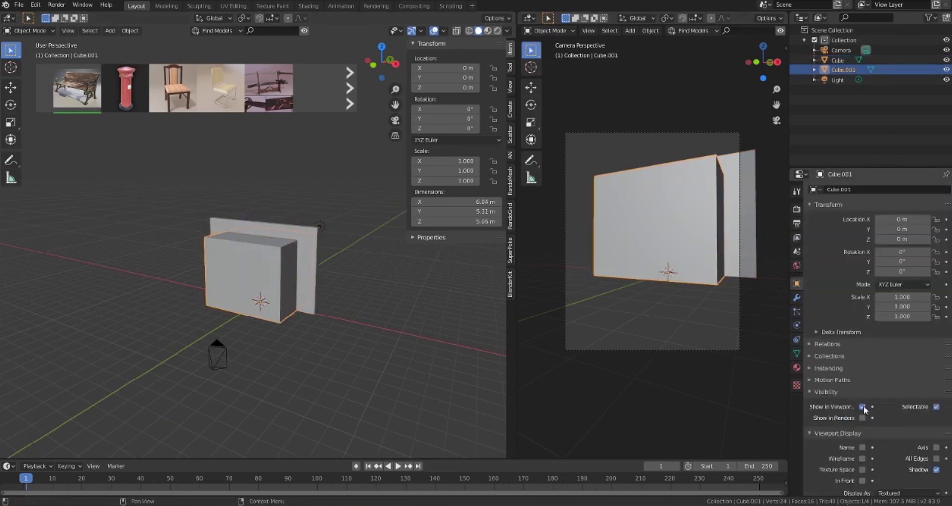
pyautogui.click(863, 406)
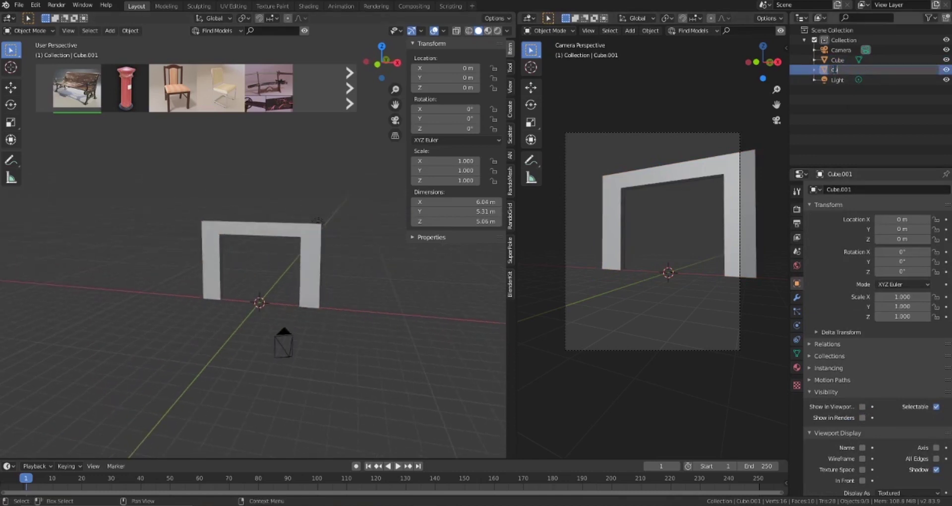
# - Rename the hidden block "cut cube" and the wall "arch"
pyautogui.press('Return')
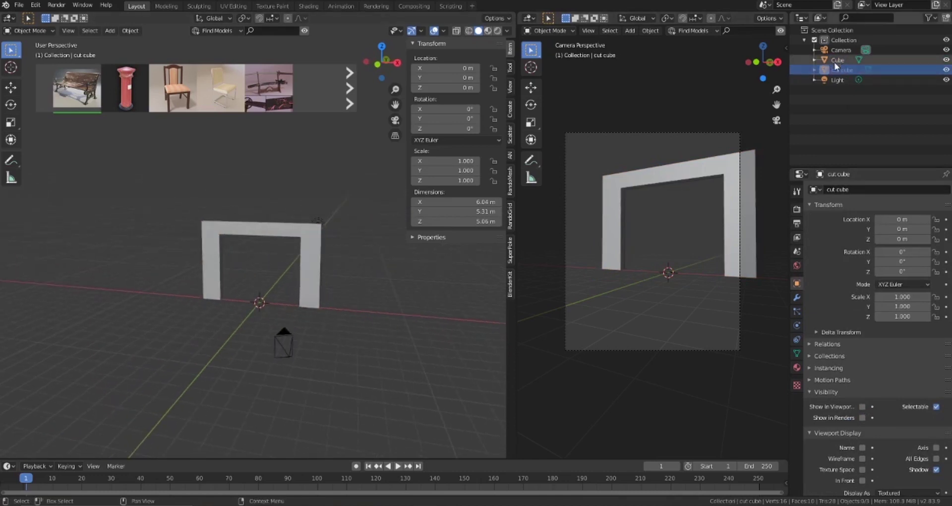
pyautogui.click(836, 60)
pyautogui.write('arch')
pyautogui.press('Return')
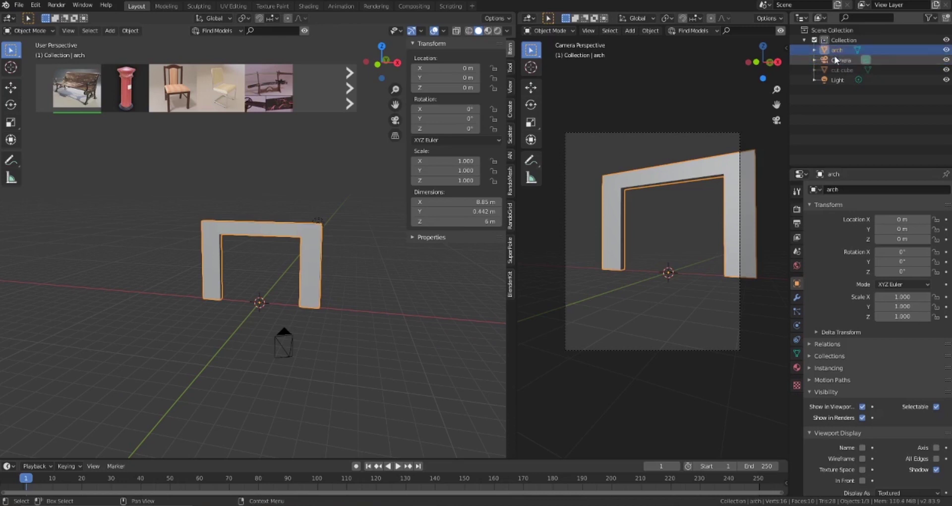
# - Add an Array modifier to the arch with a count of 5 and a relative offset of X 0, Y 16
pyautogui.click(797, 296)
pyautogui.click(849, 189)
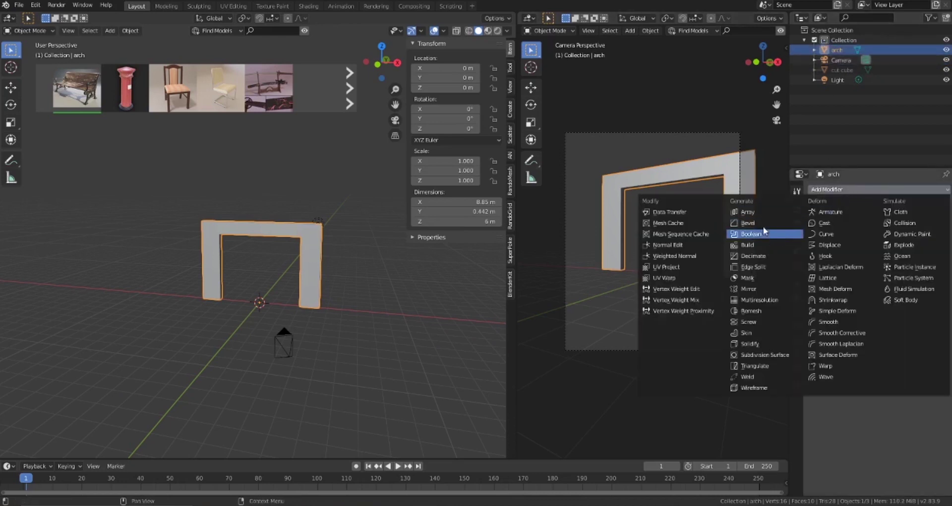
pyautogui.click(749, 212)
pyautogui.write('0')
pyautogui.press('Return')
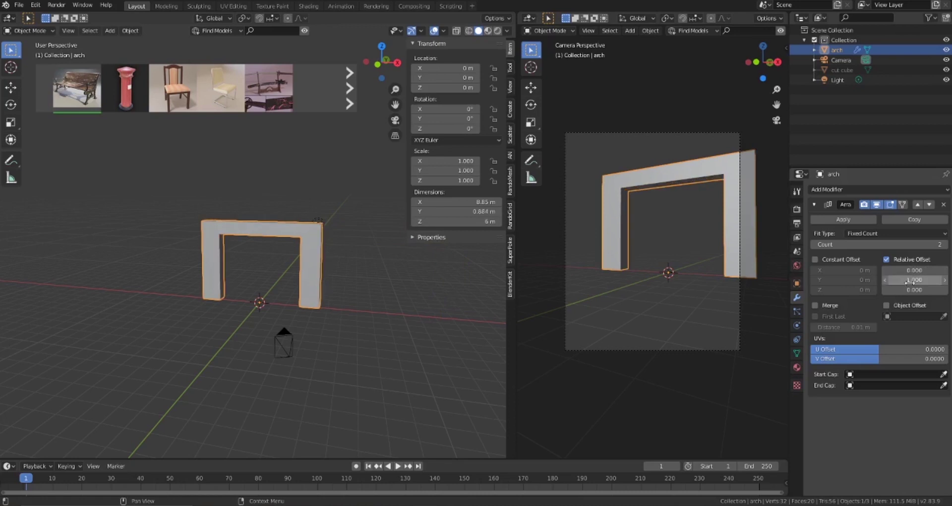
pyautogui.moveTo(909, 280); pyautogui.dragTo(945, 280)
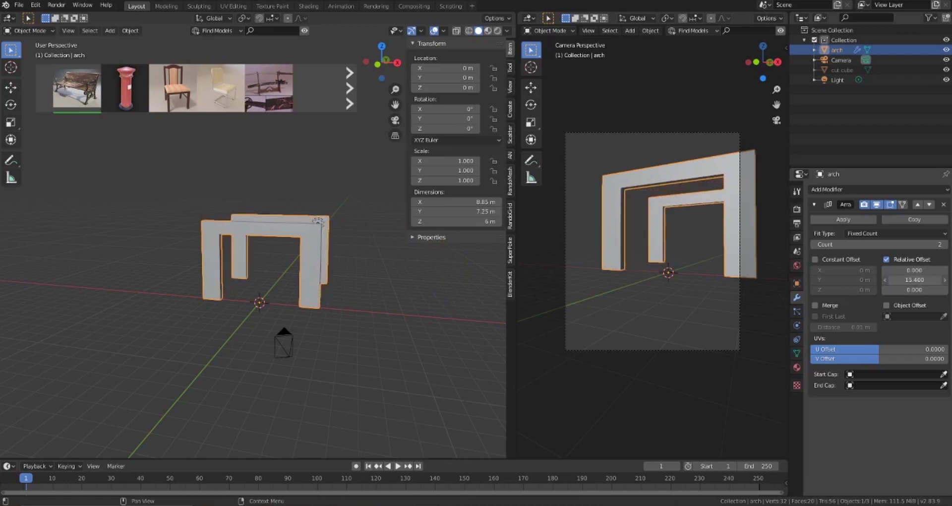
pyautogui.click(946, 244)
pyautogui.click(946, 243)
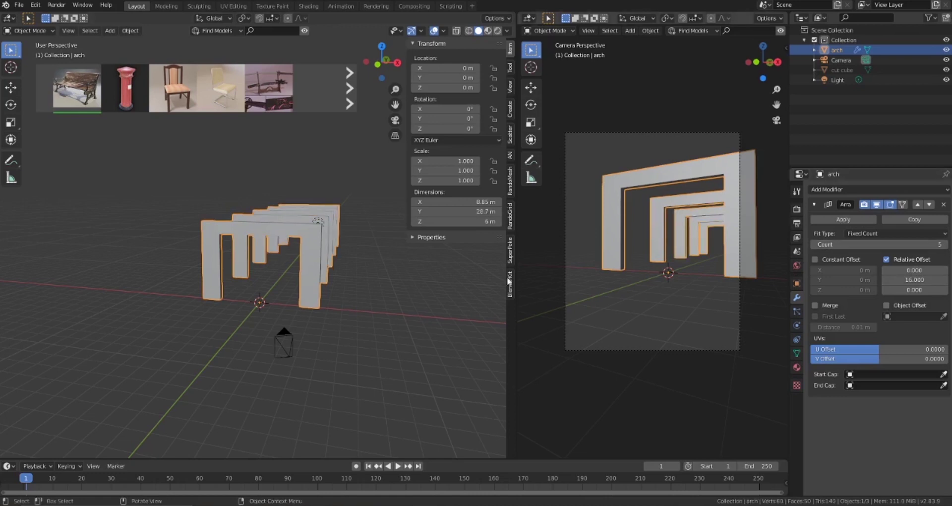
# - Move the row of arches along Y toward the camera, to about Y -4.96 m
pyautogui.press('g')
pyautogui.press('y')
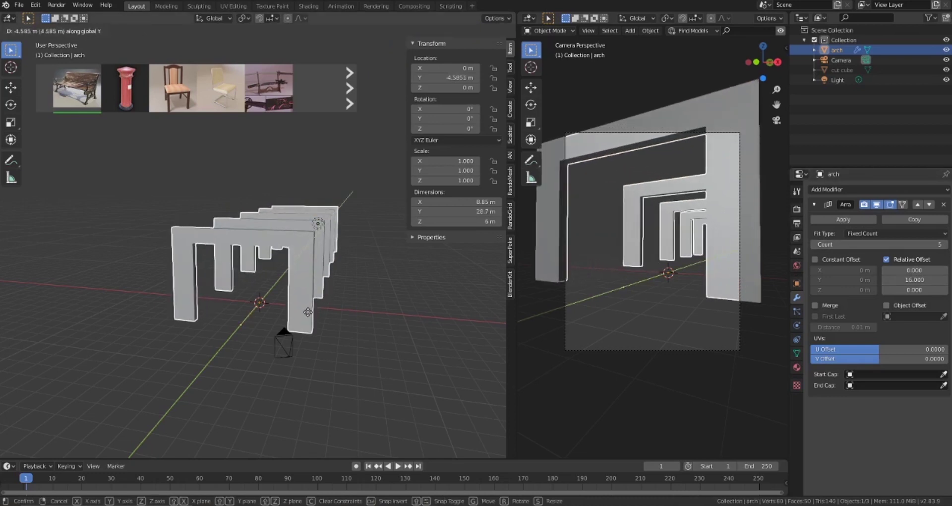
pyautogui.click(306, 314)
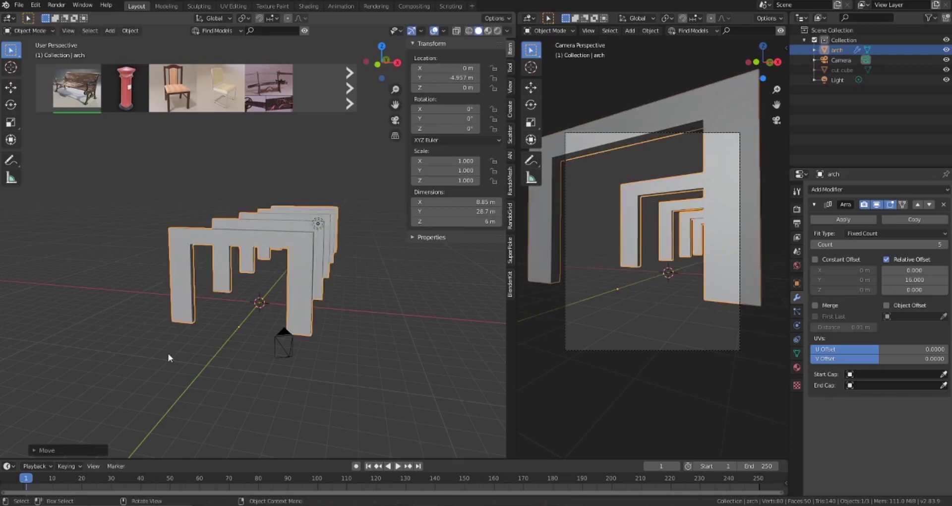
pyautogui.moveTo(355, 374)
pyautogui.mouseDown(button='middle')
pyautogui.moveTo(333, 370)
pyautogui.moveTo(349, 358)
pyautogui.mouseUp(button='middle')
pyautogui.click(344, 359)
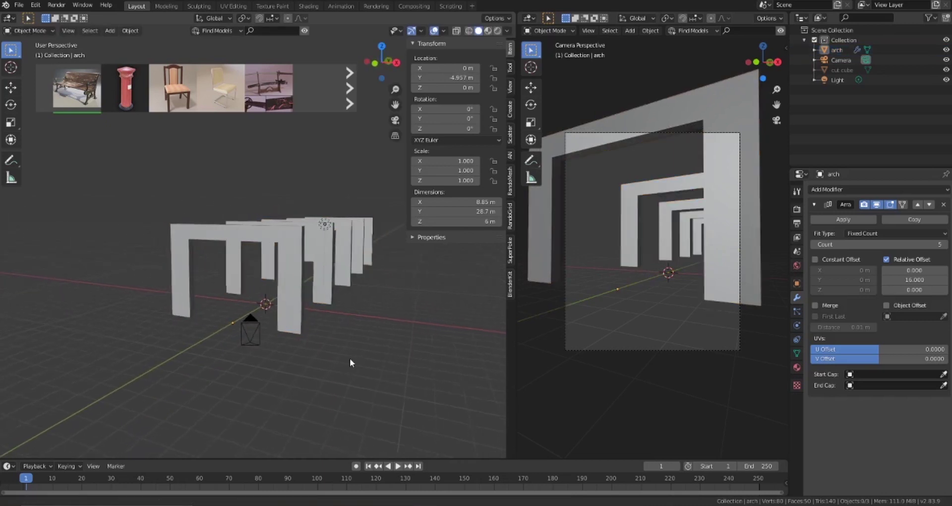
# - Narrow the arch's mesh along X to about 7.3 m in edit mode
pyautogui.click(297, 311)
pyautogui.press('Tab')
pyautogui.press('a')
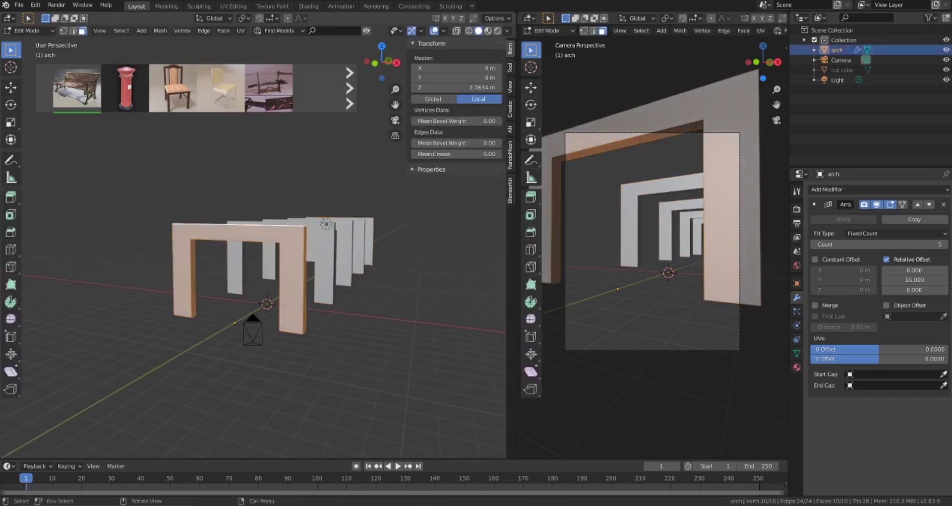
pyautogui.press('s')
pyautogui.press('x')
pyautogui.click(313, 339)
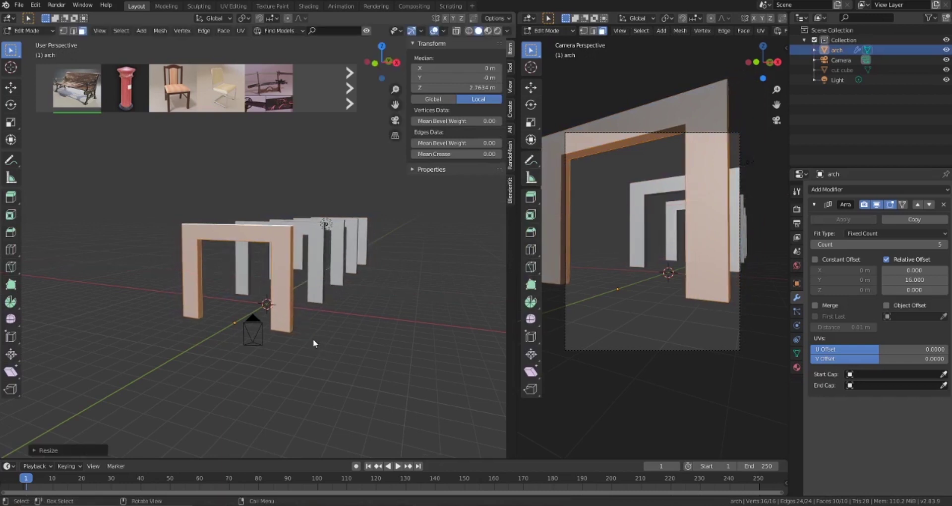
# - Shift the arch's mesh about 0.65 m along X and leave edit mode
pyautogui.press('g')
pyautogui.press('x')
pyautogui.click(322, 346)
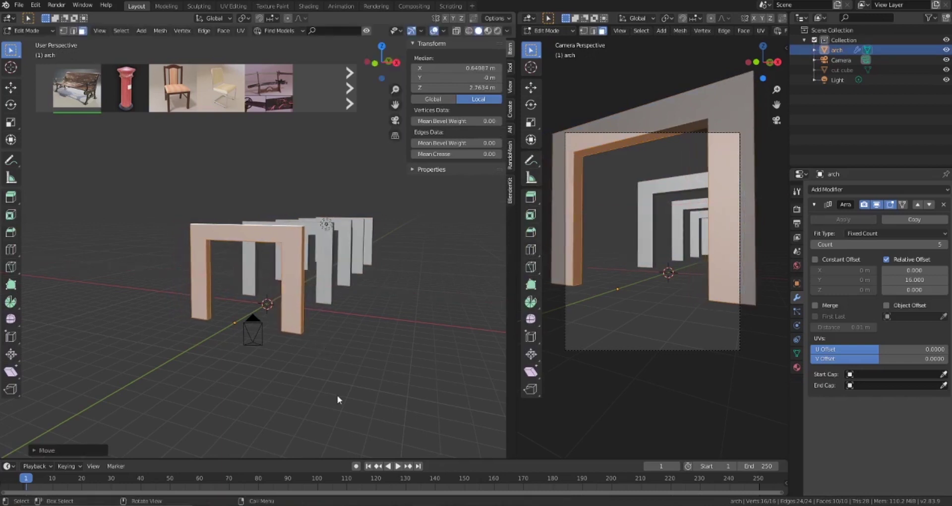
pyautogui.press('Tab')
# - Add a plane at the origin and move its mesh about 0.79 m along X in edit mode
pyautogui.hotkey('shift', 'a')
pyautogui.moveTo(284, 291)
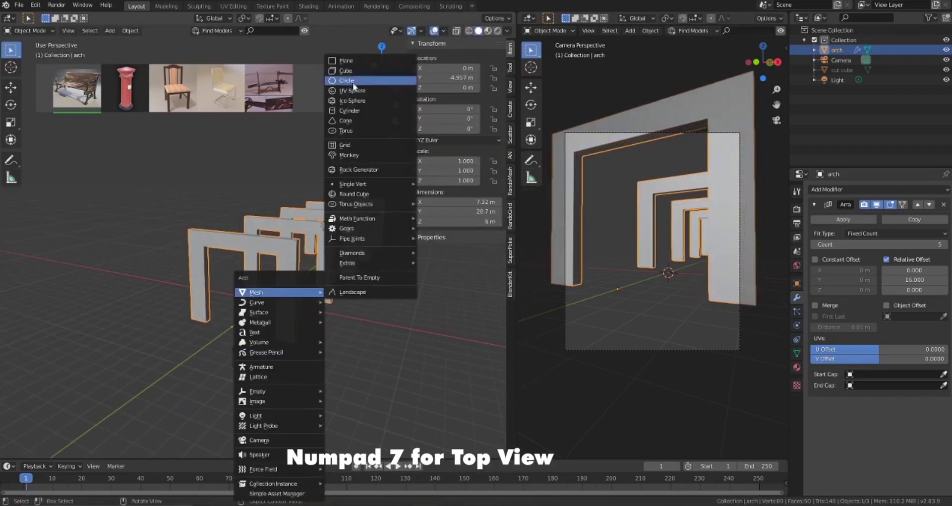
pyautogui.click(350, 66)
pyautogui.press('Tab')
pyautogui.press('s')
pyautogui.rightClick(301, 308)
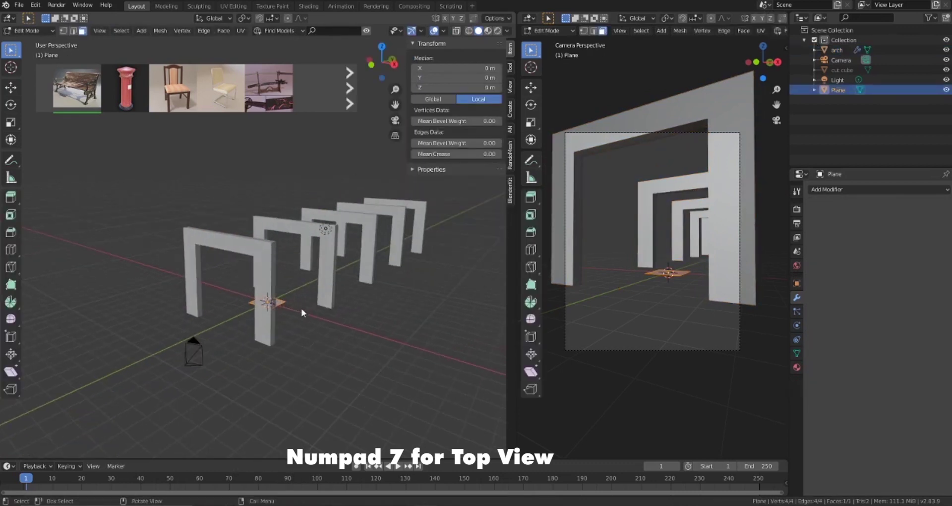
pyautogui.press('KP_7')
pyautogui.press('g')
pyautogui.press('x')
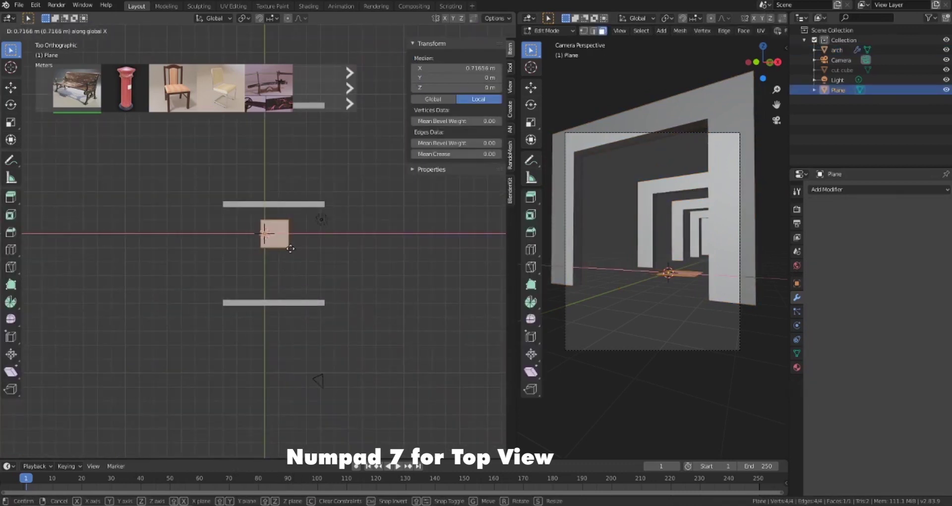
pyautogui.click(291, 252)
# - Widen the plane's mesh along X to about 7.2 m and shift it to about X 0.7 m to line up with the arches
pyautogui.press('s')
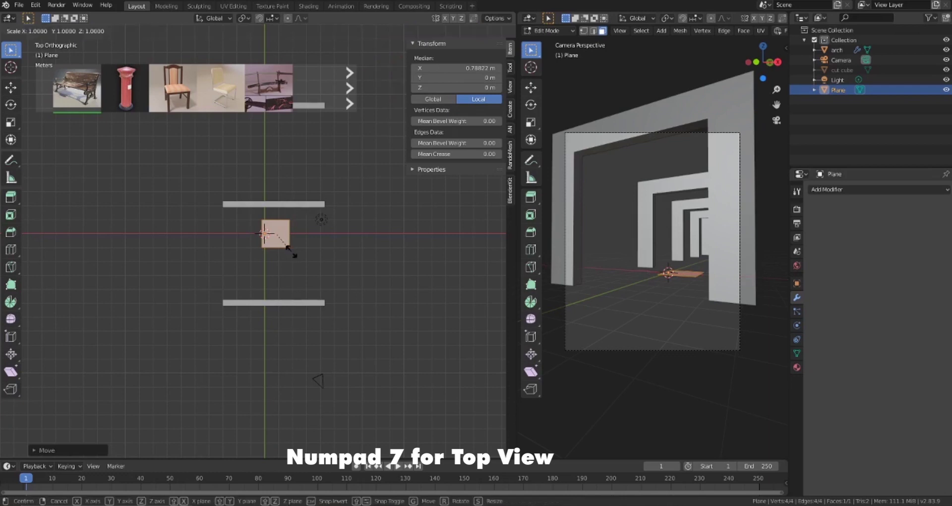
pyautogui.press('x')
pyautogui.click(355, 257)
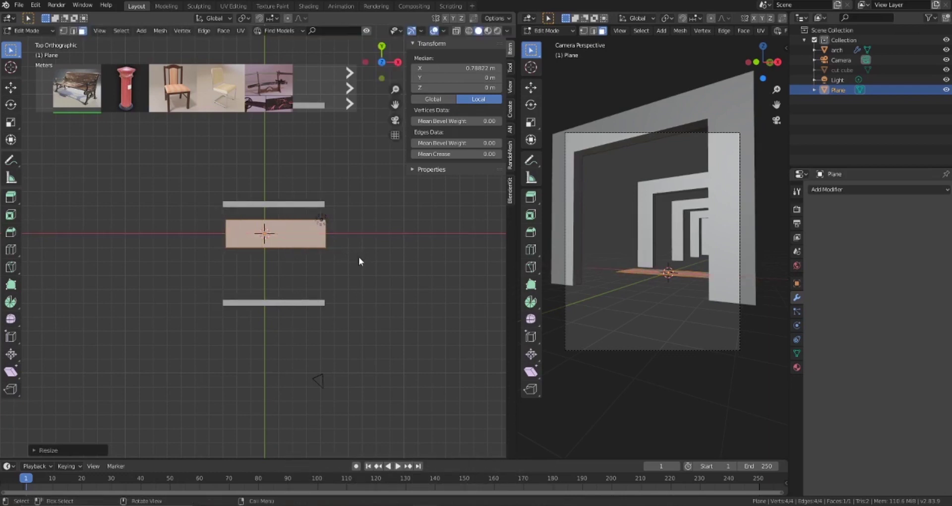
pyautogui.press('g')
pyautogui.press('x')
pyautogui.click(355, 257)
# - Lengthen the plane's mesh along Y and move it about 9 m along Y under the row of arches
pyautogui.press('s')
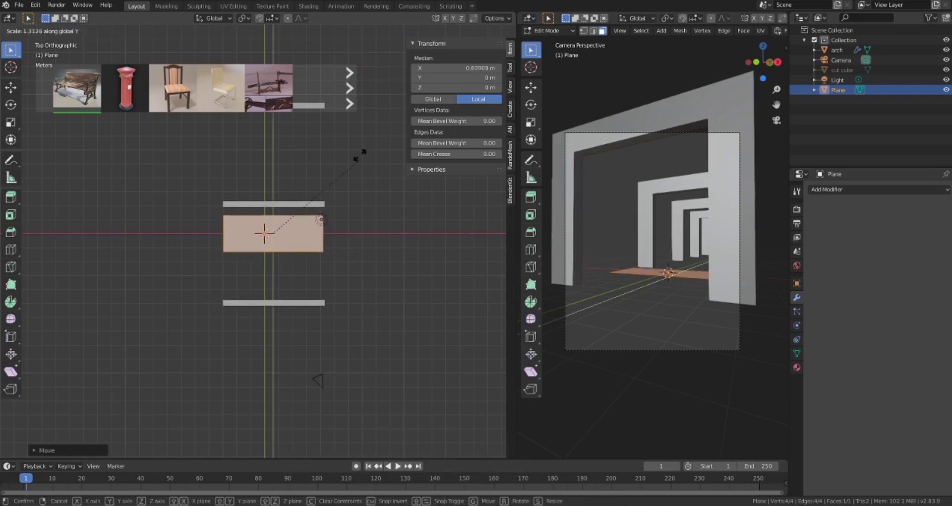
pyautogui.click(346, 278)
pyautogui.scroll(-5, 344, 305)
pyautogui.press('s')
pyautogui.press('y')
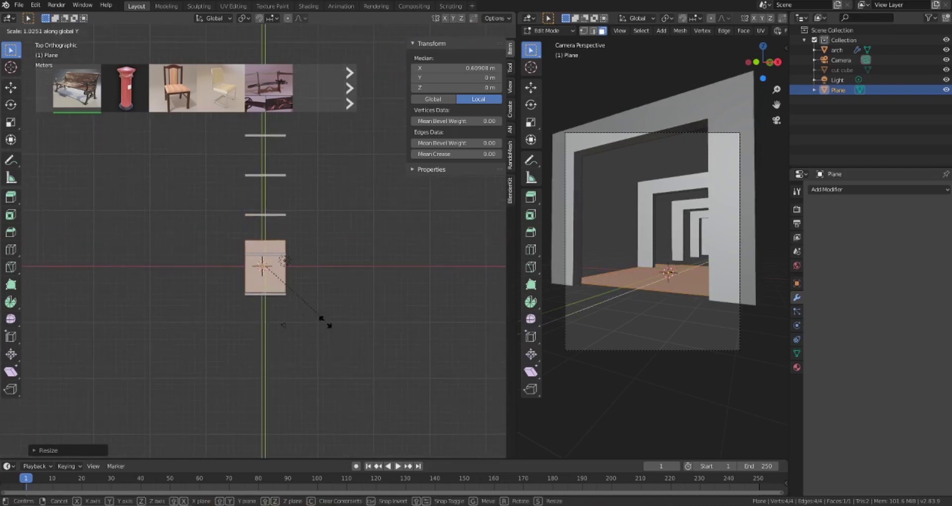
pyautogui.click(325, 25)
pyautogui.press('g')
pyautogui.press('y')
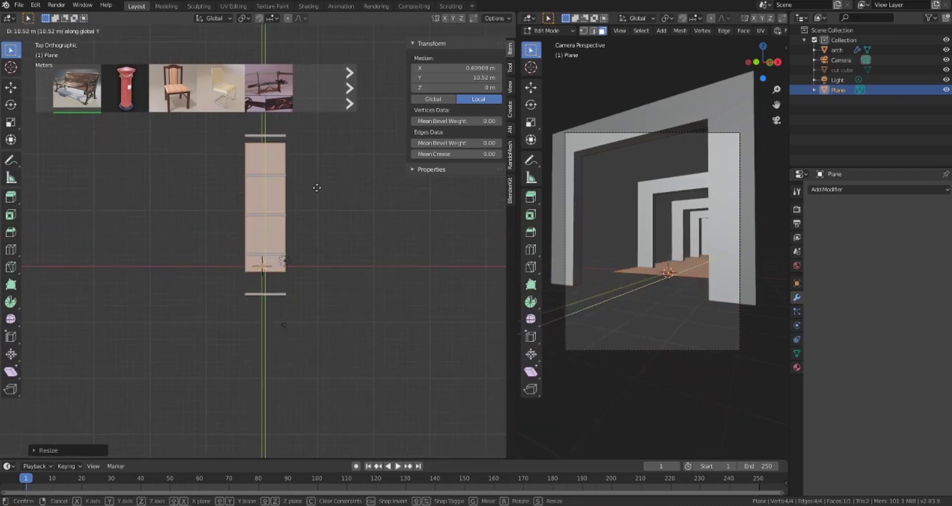
pyautogui.click(308, 195)
# - Stretch the plane's mesh along Y to about 35.9 m so it runs past both ends of the arch row
pyautogui.press('s')
pyautogui.press('y')
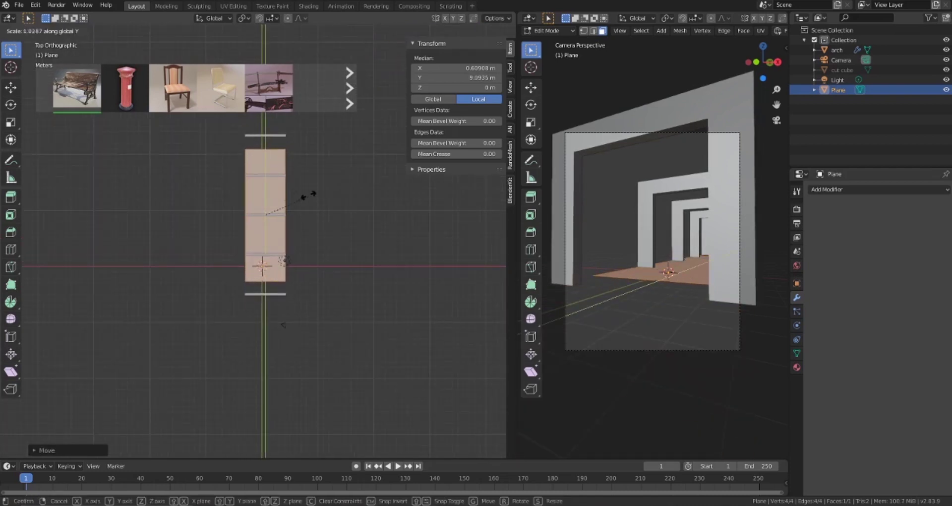
pyautogui.click(315, 163)
# - Leave edit mode and rename the plane "ground plane"
pyautogui.press('Tab')
pyautogui.moveTo(315, 255); pyautogui.dragTo(289, 250, button='middle')
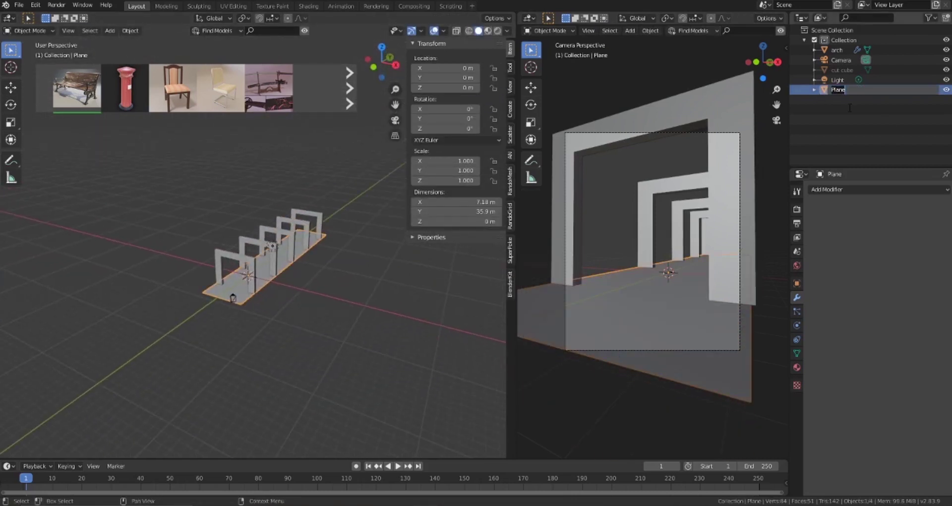
pyautogui.write('ground plane')
pyautogui.press('Return')
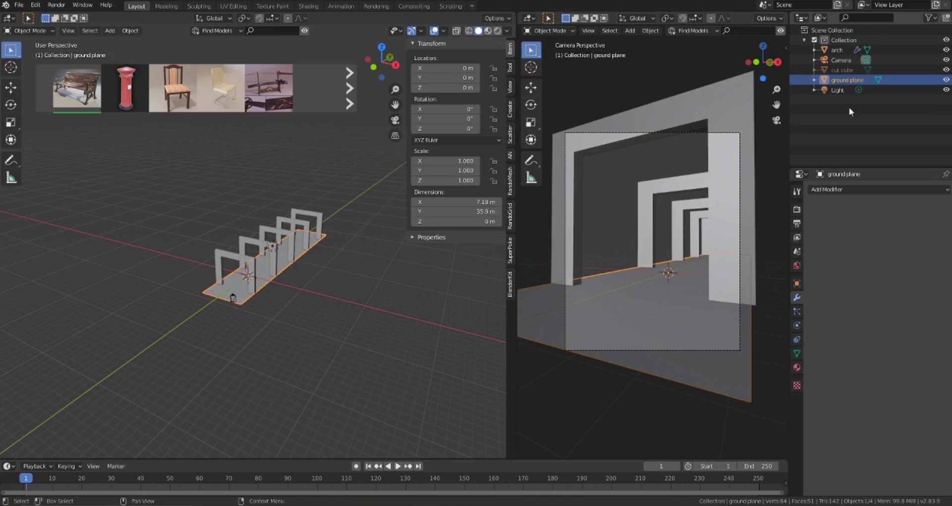
# - Add a new cube at the origin between the first two arches
pyautogui.click(349, 304)
pyautogui.moveTo(349, 304); pyautogui.dragTo(354, 373, button='middle')
pyautogui.scroll(5, 297, 347)
pyautogui.scroll(2, 355, 374)
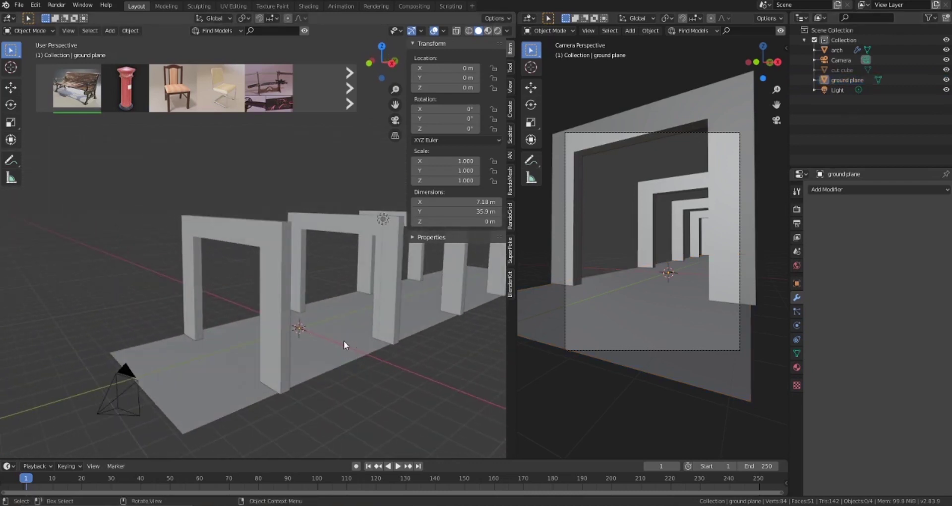
pyautogui.hotkey('shift', 'a')
pyautogui.moveTo(322, 292)
pyautogui.click(391, 70)
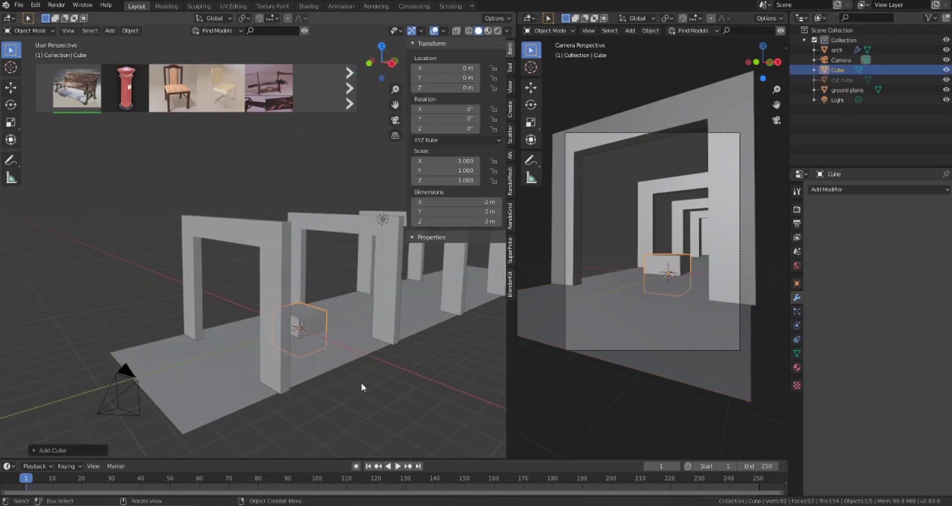
# - Raise the cube's mesh 1 m along Z so it rests on the ground plane
pyautogui.press('Tab')
pyautogui.press('g')
pyautogui.press('z')
pyautogui.press('1')
pyautogui.press('Return')
pyautogui.moveTo(371, 369); pyautogui.dragTo(403, 370, button='middle')
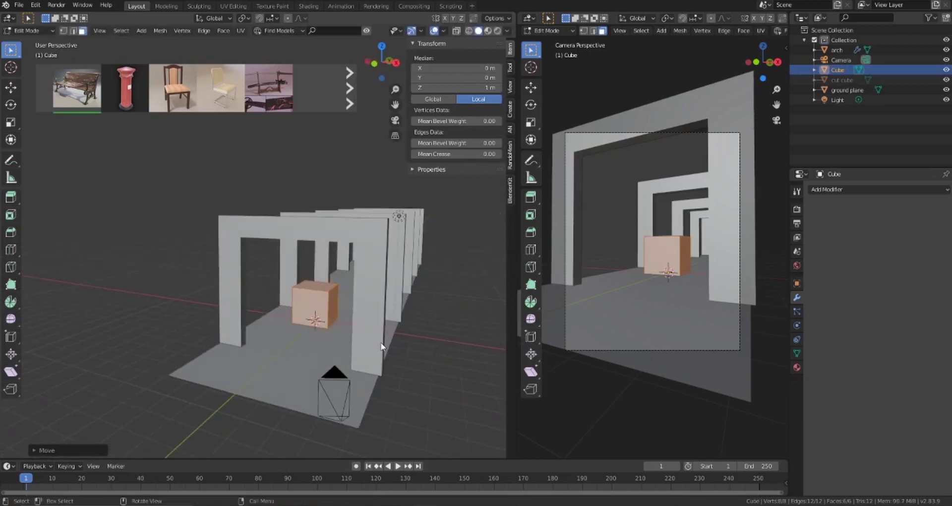
# - Narrow the cube's mesh along X to about 0.79 m and lower its top face to a height of about 0.83 m
pyautogui.press('s')
pyautogui.press('x')
pyautogui.click(347, 329)
pyautogui.click(315, 289)
pyautogui.press('g')
pyautogui.press('z')
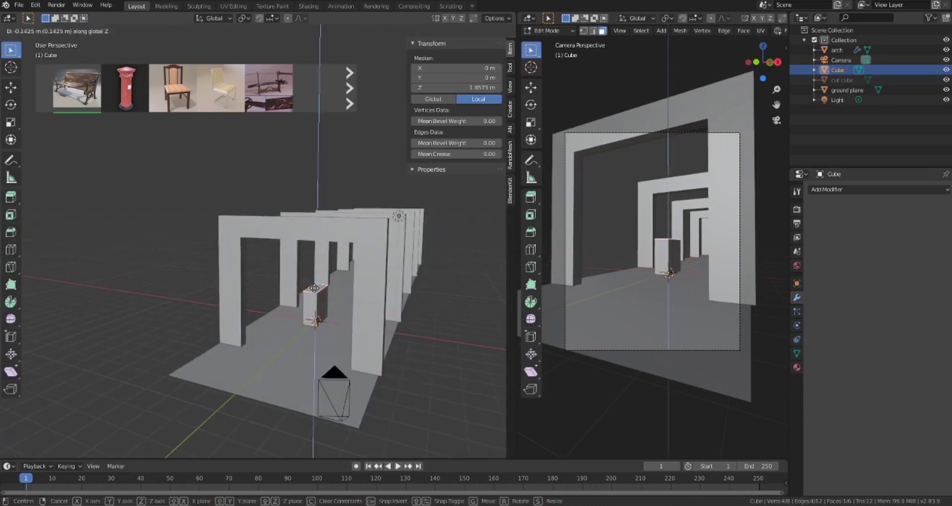
pyautogui.click(313, 305)
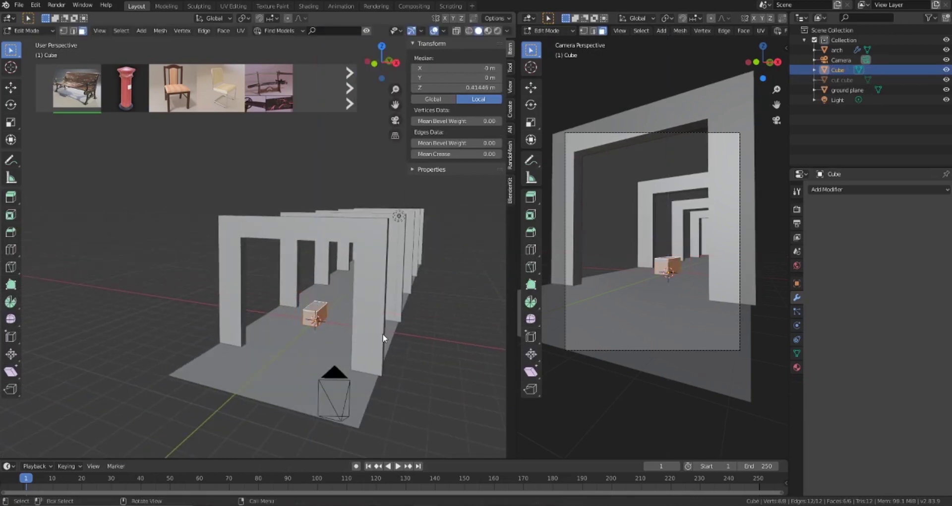
# - Move the block along X to about -2.58 m, onto the ground plane's long edge
pyautogui.press('KP_7')
pyautogui.press('g')
pyautogui.press('x')
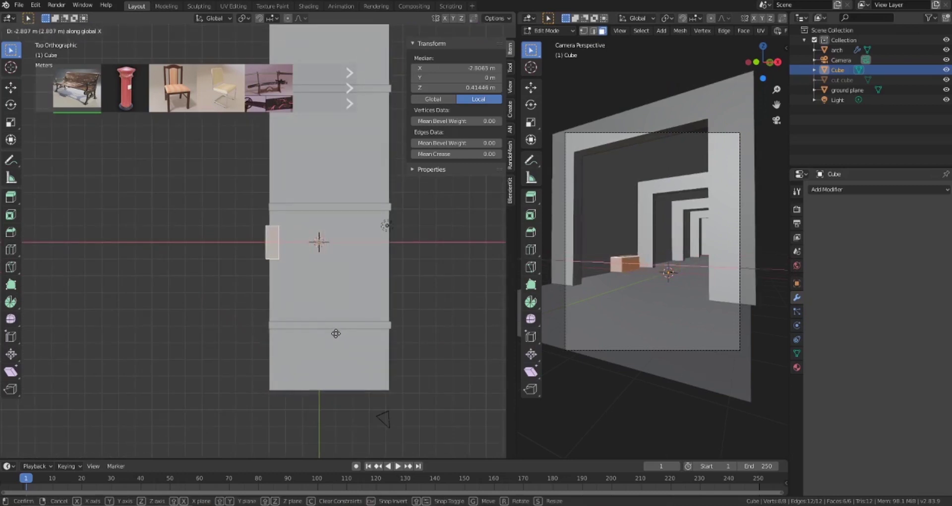
pyautogui.click(339, 333)
pyautogui.scroll(5, 340, 332)
pyautogui.press('g')
pyautogui.press('x')
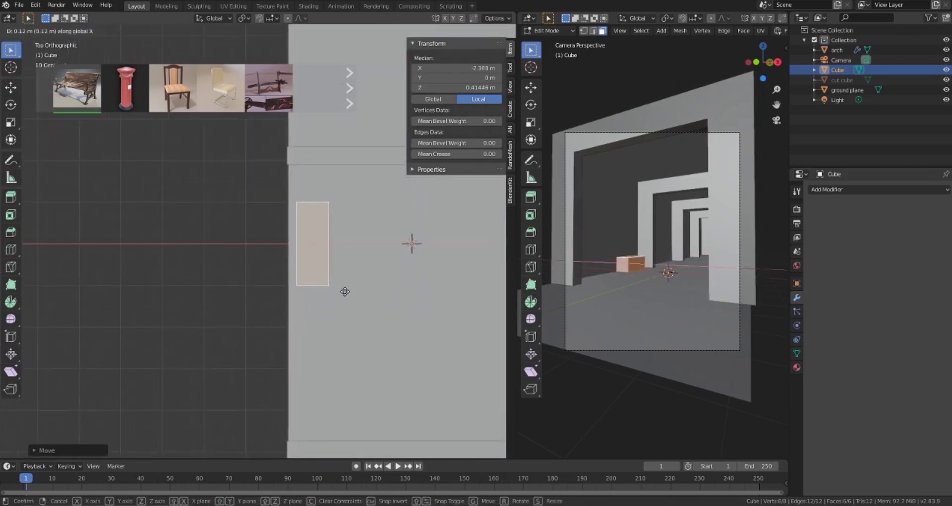
pyautogui.click(337, 295)
# - Stretch the block along Y beside the arch row and centre it at about 10.2 m along Y
pyautogui.scroll(-8, 338, 295)
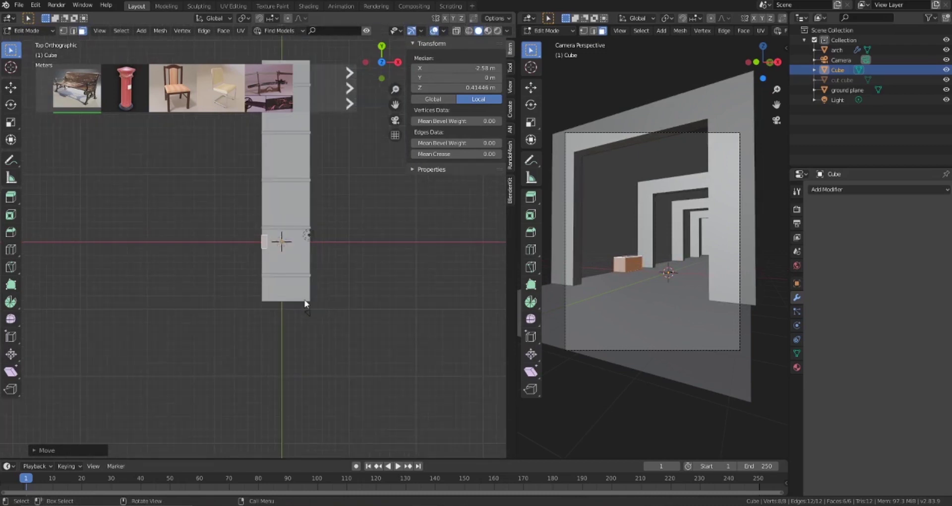
pyautogui.press('s')
pyautogui.press('y')
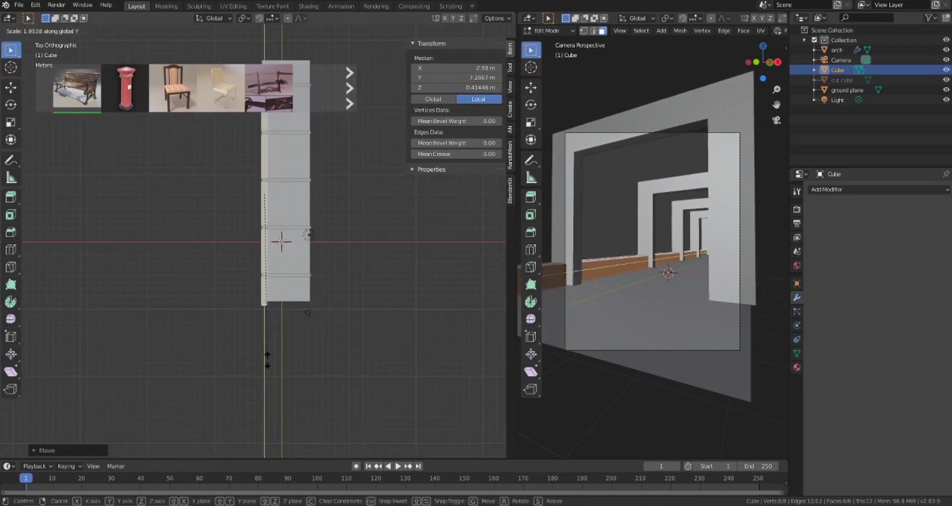
pyautogui.click(264, 359)
pyautogui.press('g')
pyautogui.press('y')
pyautogui.click(267, 333)
pyautogui.scroll(-3, 272, 293)
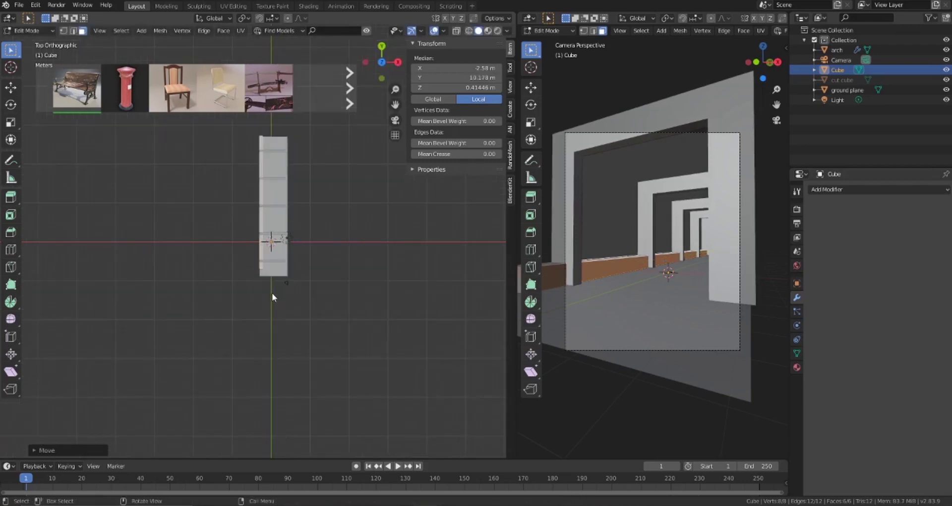
# - Lengthen the block to about 37.2 m along Y and shift it back about 0.5 m to cover the whole ground plane edge
pyautogui.scroll(2, 272, 296)
pyautogui.press('s')
pyautogui.press('y')
pyautogui.press('y')
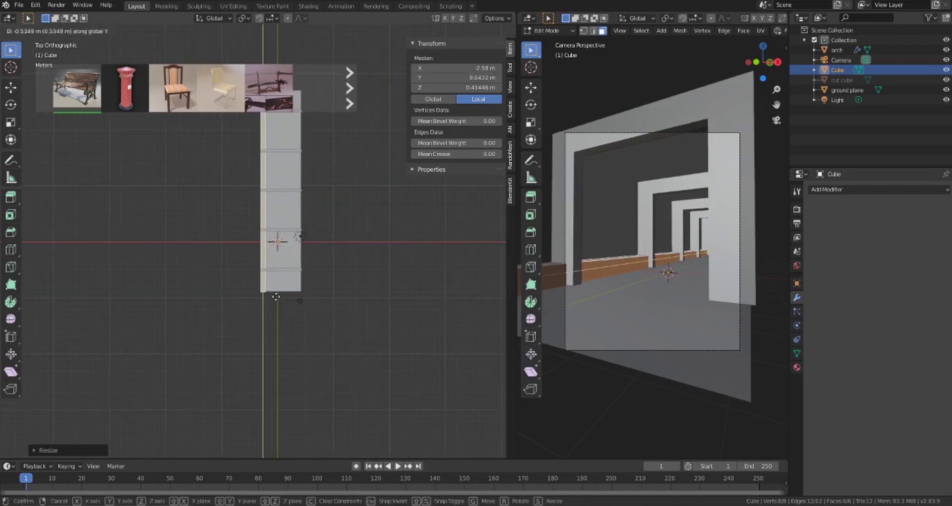
pyautogui.click(276, 296)
# - Leave edit mode and rename the long low block "side wall"
pyautogui.press('Tab')
pyautogui.moveTo(309, 319); pyautogui.dragTo(288, 224, button='middle')
pyautogui.scroll(2, 328, 326)
pyautogui.click(328, 326)
pyautogui.scroll(6, 328, 321)
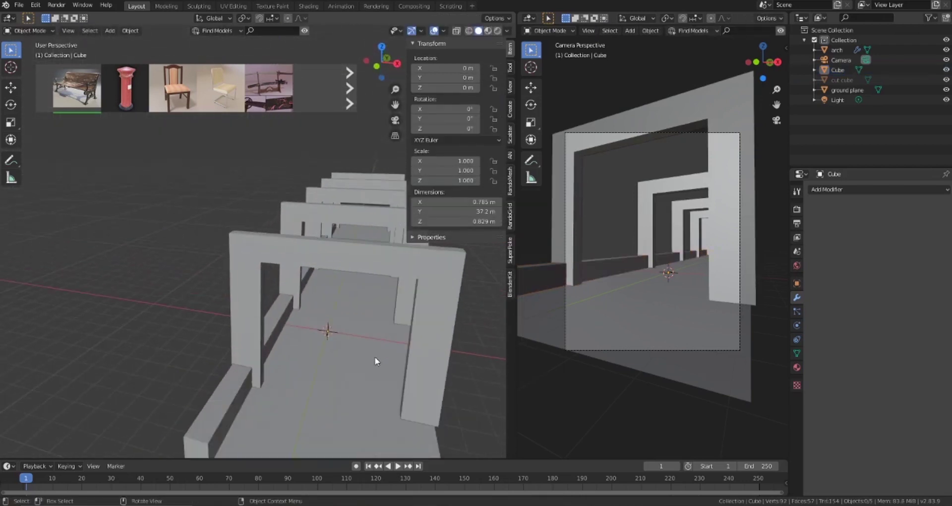
pyautogui.doubleClick(837, 70)
pyautogui.write('side wall')
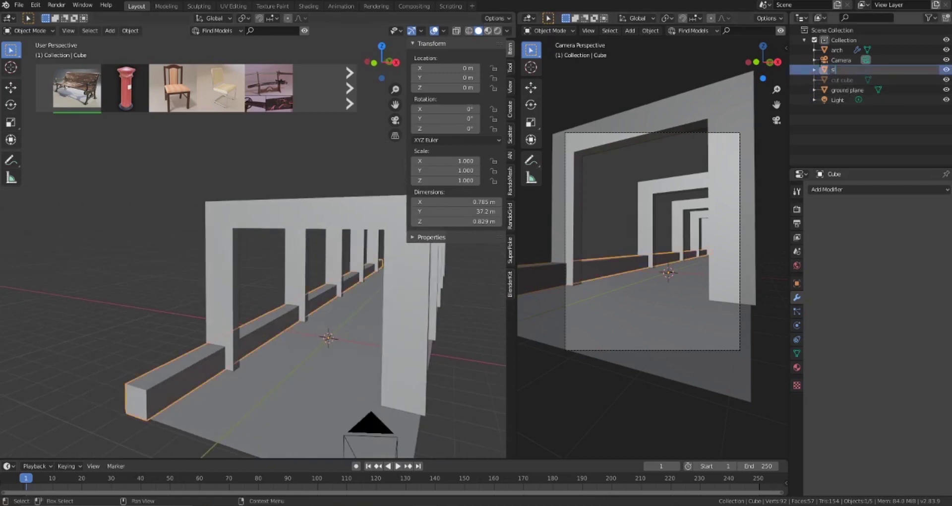
pyautogui.press('Return')
pyautogui.scroll(-2, 147, 257)
pyautogui.moveTo(188, 263); pyautogui.dragTo(128, 287, button='middle')
pyautogui.click(295, 343)
pyautogui.moveTo(352, 305); pyautogui.dragTo(403, 314, button='middle')
pyautogui.scroll(-5, 694, 31)
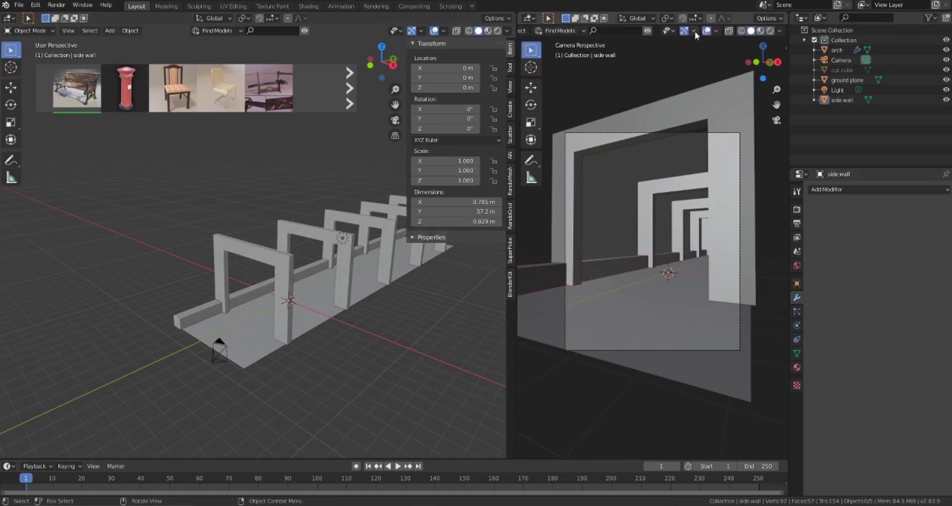
# - Switch the camera viewport to Material Preview shading and select the ground plane
pyautogui.click(760, 30)
pyautogui.moveTo(403, 317); pyautogui.dragTo(275, 326, button='middle')
pyautogui.click(275, 325)
# - Set the BlenderKit search to materials and list the tiles category
pyautogui.click(509, 284)
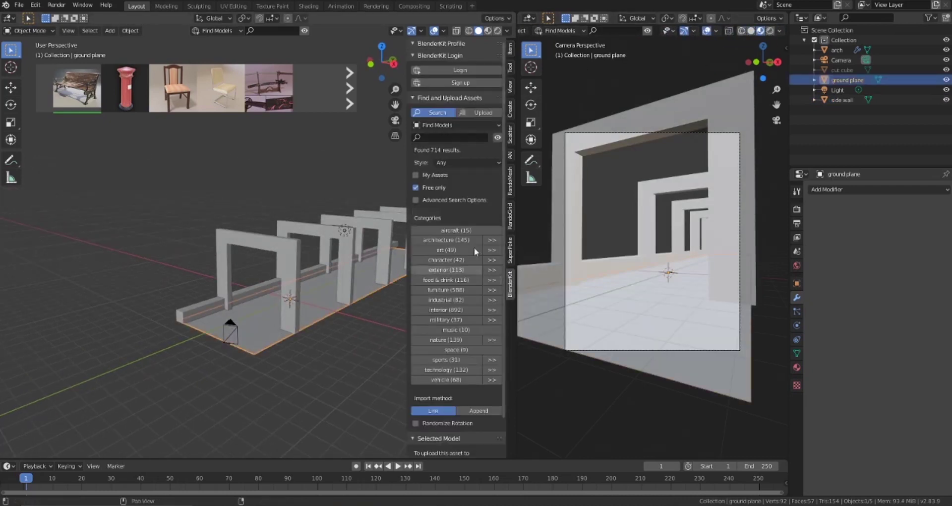
pyautogui.click(472, 125)
pyautogui.click(450, 149)
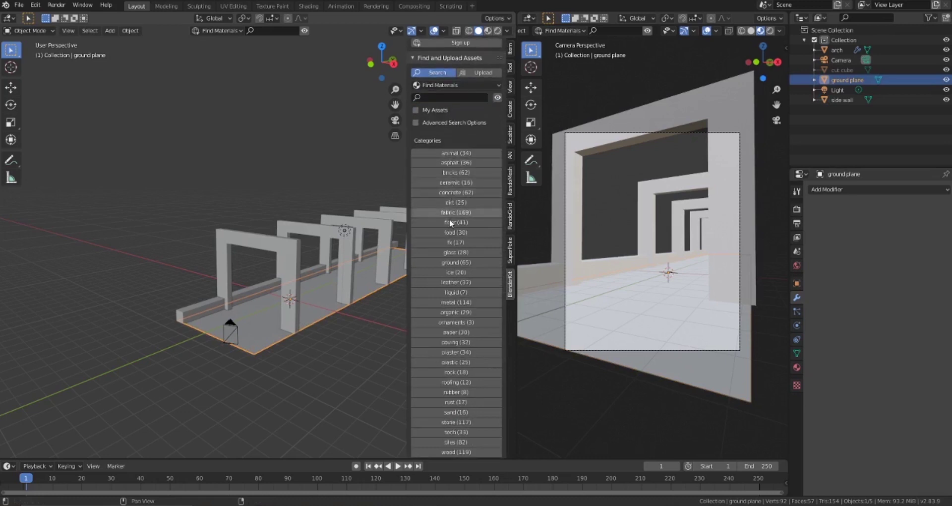
pyautogui.scroll(-5, 449, 219)
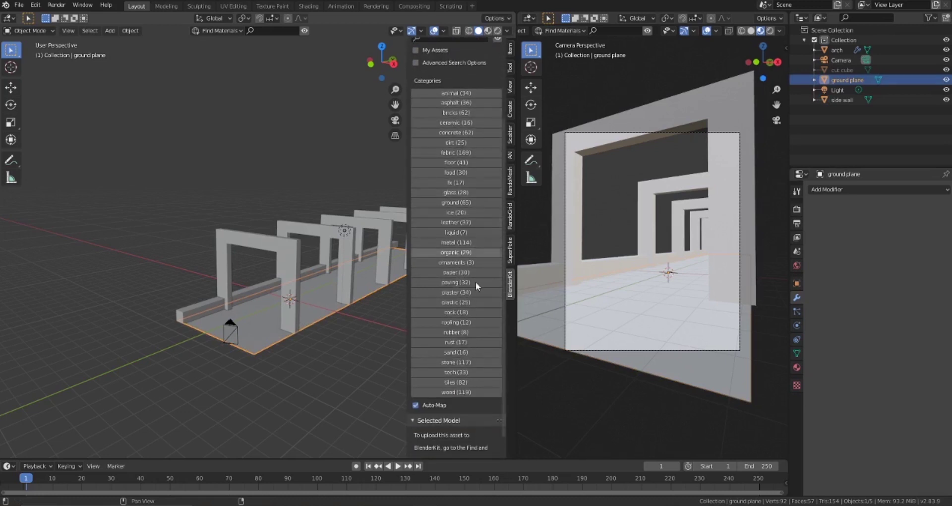
pyautogui.click(464, 381)
# - Subdivide the ground plane's mesh twice, using 45 cuts for the second subdivision
pyautogui.moveTo(314, 377); pyautogui.dragTo(278, 317, button='middle')
pyautogui.press('Tab')
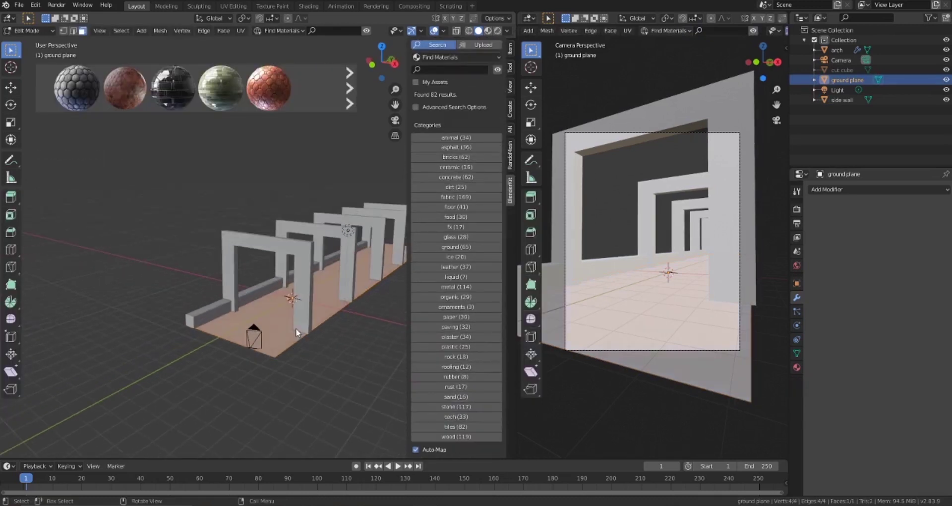
pyautogui.rightClick(268, 317)
pyautogui.click(248, 301)
pyautogui.rightClick(256, 312)
pyautogui.click(238, 290)
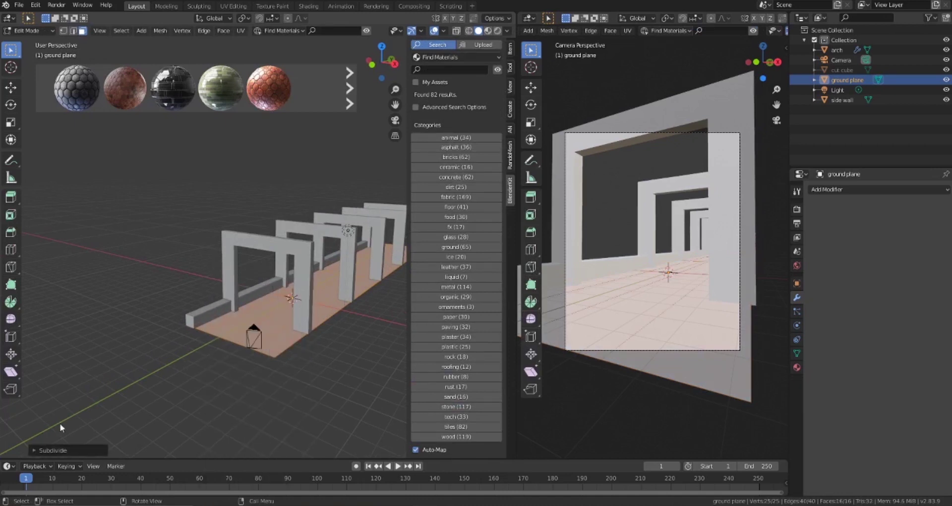
pyautogui.click(53, 449)
pyautogui.moveTo(130, 381); pyautogui.dragTo(134, 380)
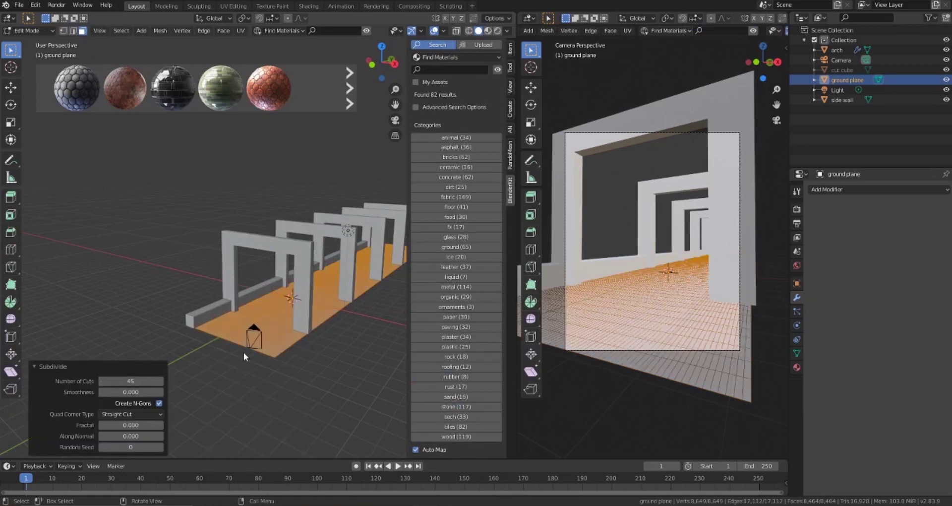
pyautogui.press('Tab')
# - Browse the BlenderKit tile materials and apply the white "floor tiles damaged" material to the ground plane
pyautogui.moveTo(318, 362); pyautogui.dragTo(322, 352, button='middle')
pyautogui.scroll(1, 322, 352)
pyautogui.scroll(-3, 322, 351)
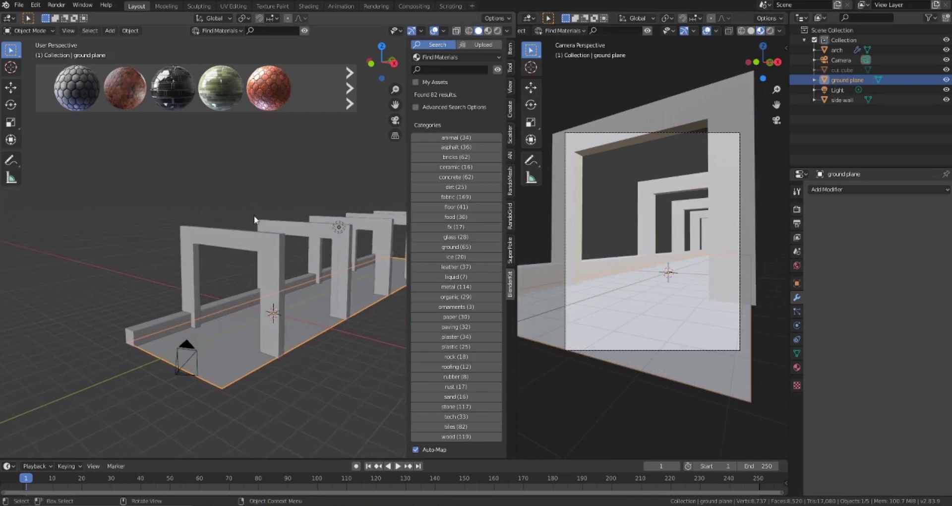
pyautogui.scroll(-5, 236, 97)
pyautogui.scroll(-4, 240, 95)
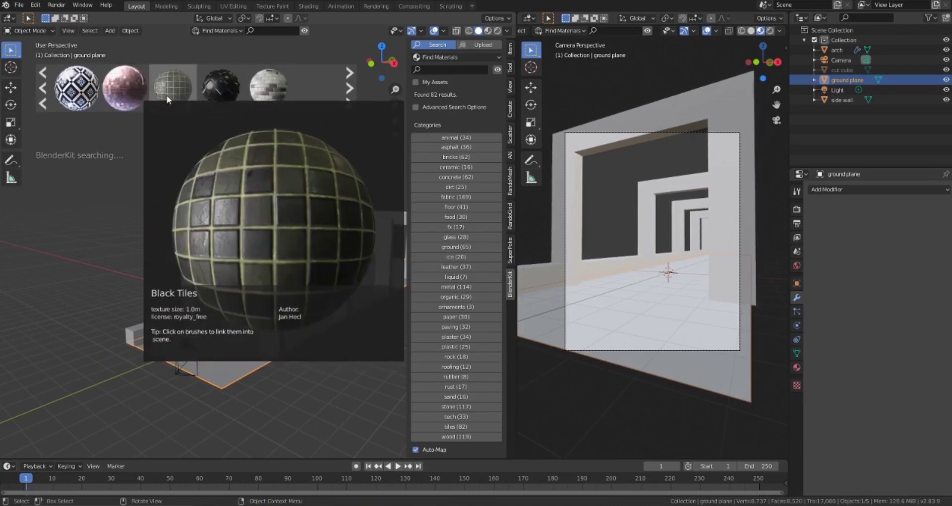
pyautogui.click(220, 88)
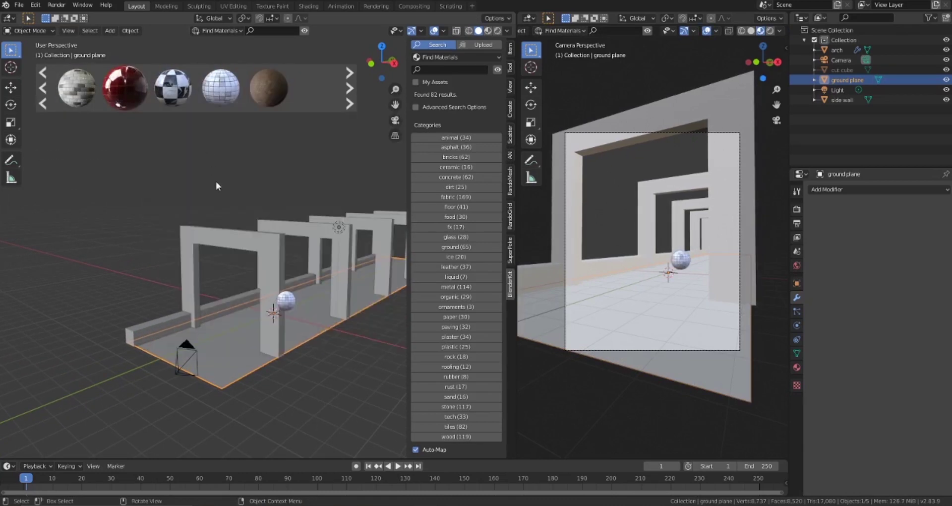
# - Unwrap all faces of the ground plane in edit mode
pyautogui.press('Tab')
pyautogui.press('a')
pyautogui.press('u')
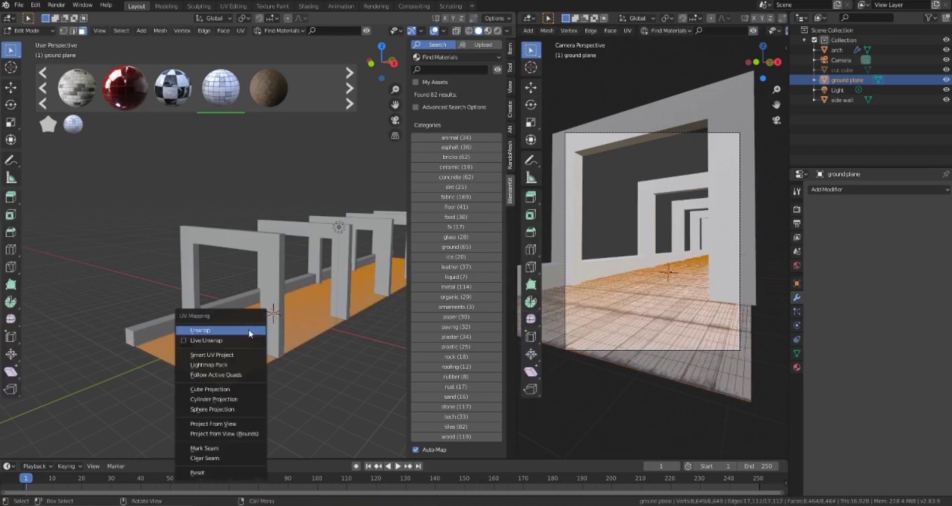
pyautogui.click(248, 329)
pyautogui.press('Tab')
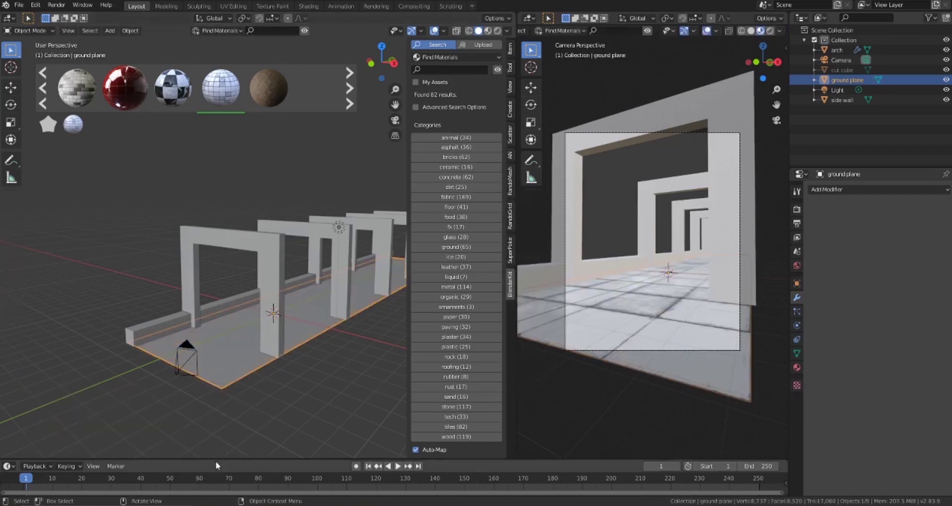
# - Enlarge the timeline area and change it to the Shader Editor
pyautogui.moveTo(223, 457); pyautogui.dragTo(226, 328)
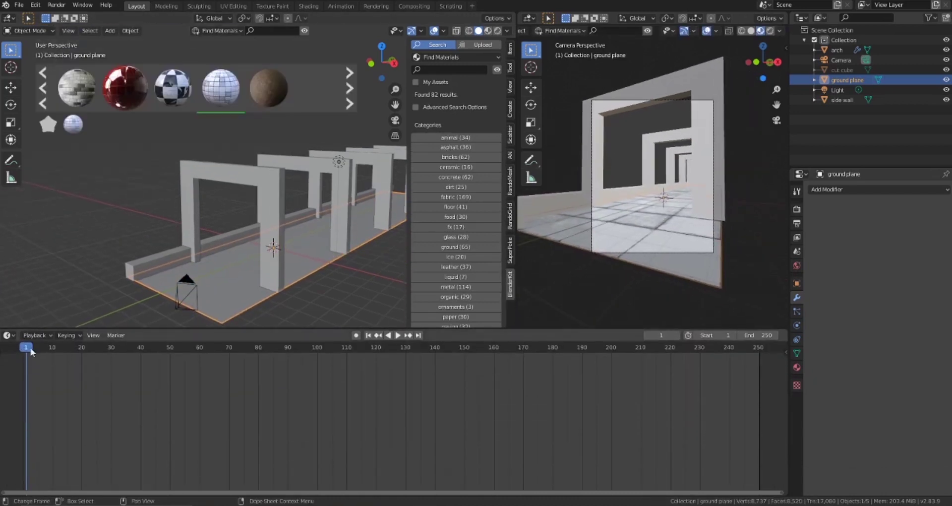
pyautogui.click(7, 336)
pyautogui.click(33, 448)
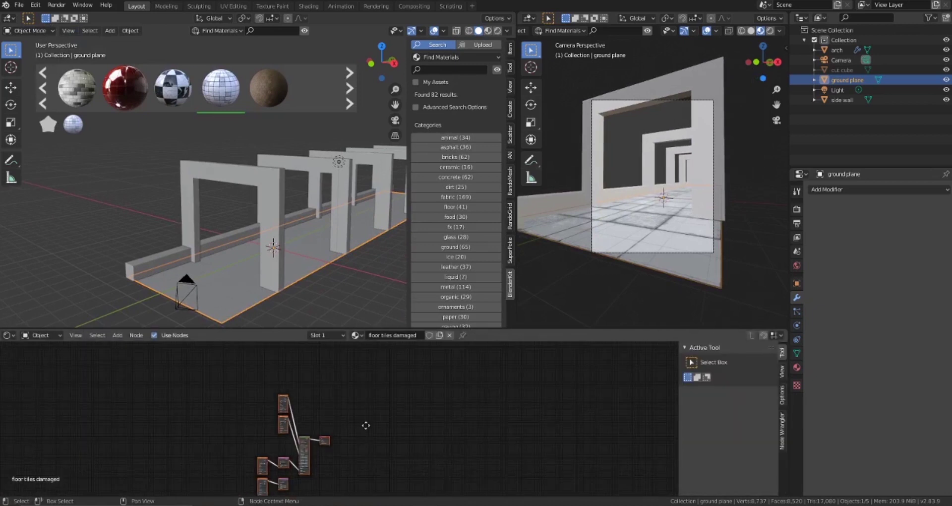
# - Connect the Displacement node's output to the Material Output's Displacement input in the floor tiles damaged material
pyautogui.scroll(4, 364, 423)
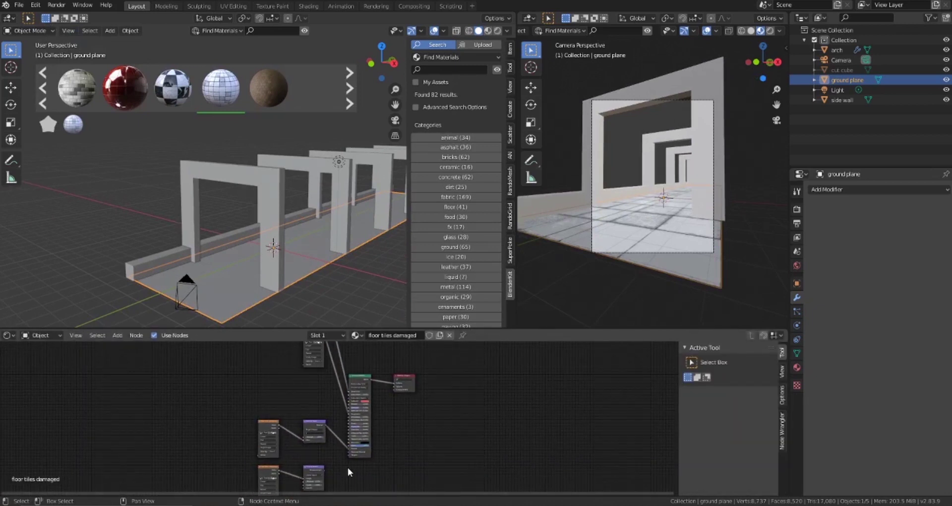
pyautogui.scroll(2, 347, 467)
pyautogui.moveTo(337, 468); pyautogui.dragTo(200, 453, button='middle')
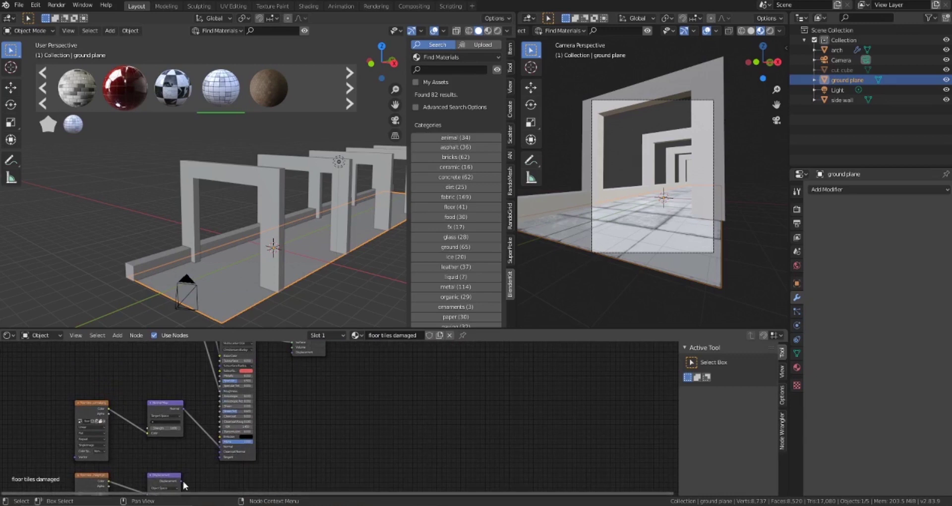
pyautogui.moveTo(182, 480); pyautogui.dragTo(293, 353)
pyautogui.moveTo(321, 380); pyautogui.dragTo(500, 360, button='middle')
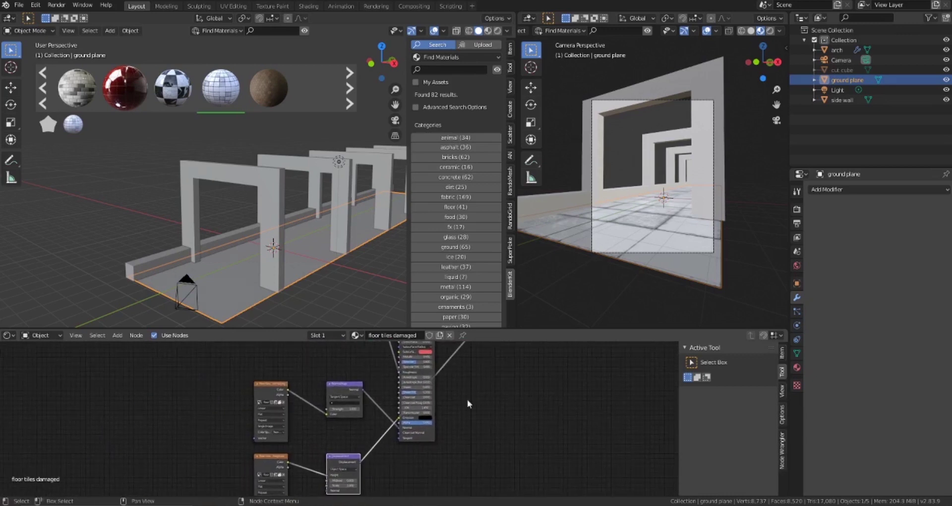
pyautogui.moveTo(500, 420); pyautogui.dragTo(567, 403, button='middle')
# - Check in the add-on preferences that Node Wrangler is enabled
pyautogui.click(35, 5)
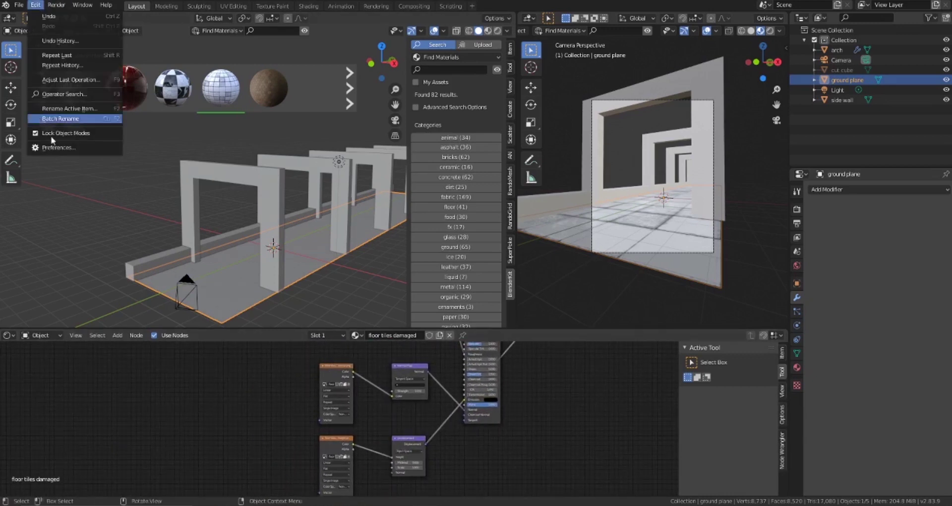
pyautogui.click(50, 149)
pyautogui.click(287, 54)
pyautogui.write('node')
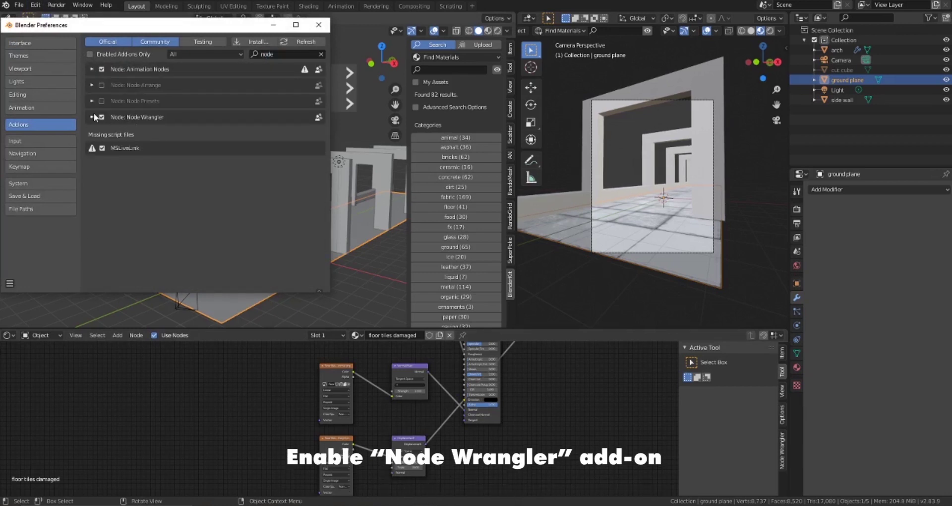
pyautogui.click(92, 116)
pyautogui.click(92, 117)
pyautogui.click(318, 25)
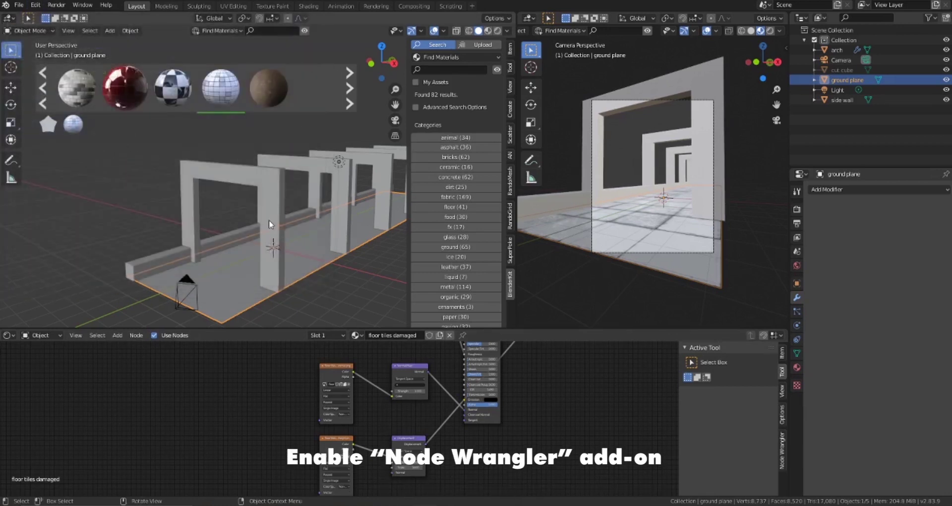
# - Add Texture Coordinate and Mapping nodes to the normal map's image texture with Node Wrangler and move them clear of the textures
pyautogui.click(331, 370)
pyautogui.hotkey('ctrl', 't')
pyautogui.scroll(1, 159, 448)
pyautogui.scroll(2, 160, 447)
pyautogui.moveTo(143, 463); pyautogui.dragTo(250, 372)
pyautogui.press('g')
pyautogui.click(167, 401)
pyautogui.scroll(1, 237, 411)
pyautogui.moveTo(268, 419); pyautogui.dragTo(257, 385, button='middle')
pyautogui.scroll(-2, 257, 385)
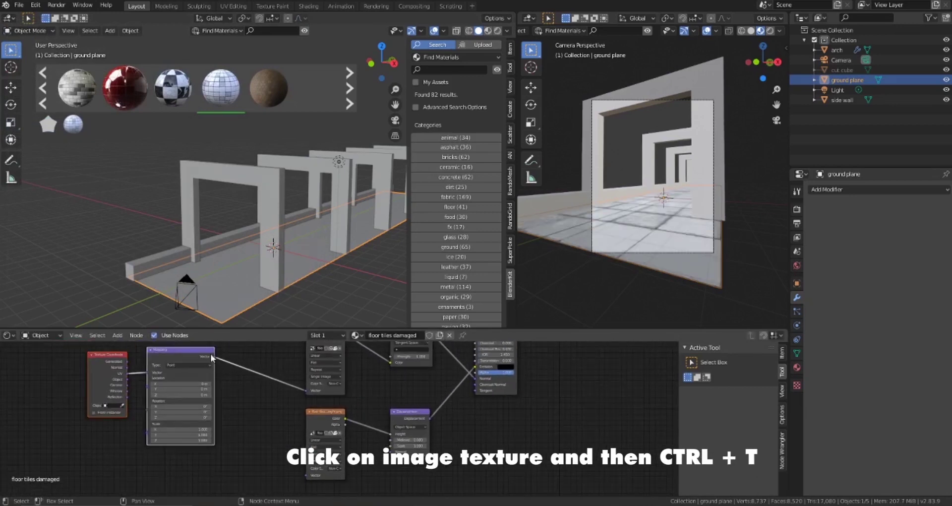
# - Connect the Mapping node's Vector output to the displacement image texture and the two upper image textures
pyautogui.moveTo(212, 355); pyautogui.dragTo(304, 475)
pyautogui.moveTo(269, 343); pyautogui.dragTo(264, 422, button='middle')
pyautogui.scroll(-3, 264, 423)
pyautogui.moveTo(272, 391); pyautogui.dragTo(270, 441, button='middle')
pyautogui.scroll(-5, 273, 457)
pyautogui.moveTo(258, 469); pyautogui.dragTo(352, 397)
pyautogui.moveTo(352, 352); pyautogui.dragTo(334, 417)
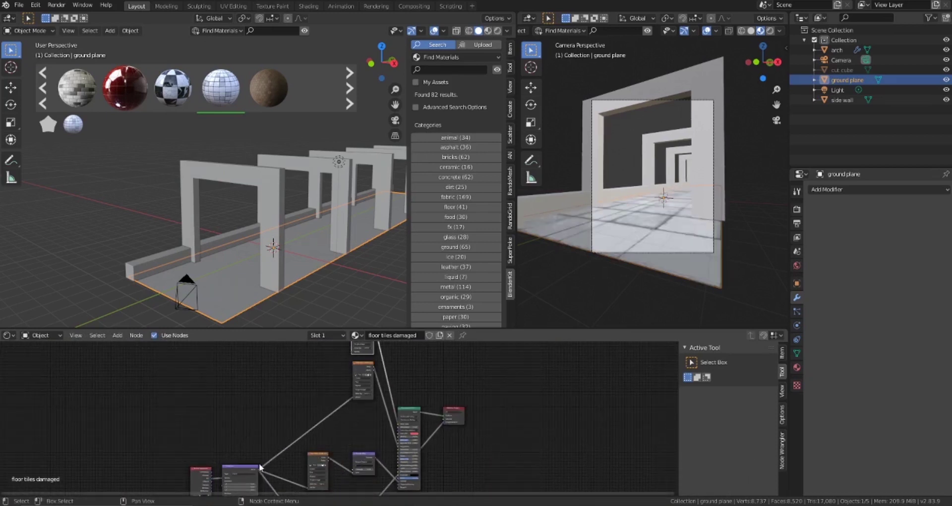
pyautogui.moveTo(258, 464); pyautogui.dragTo(353, 349)
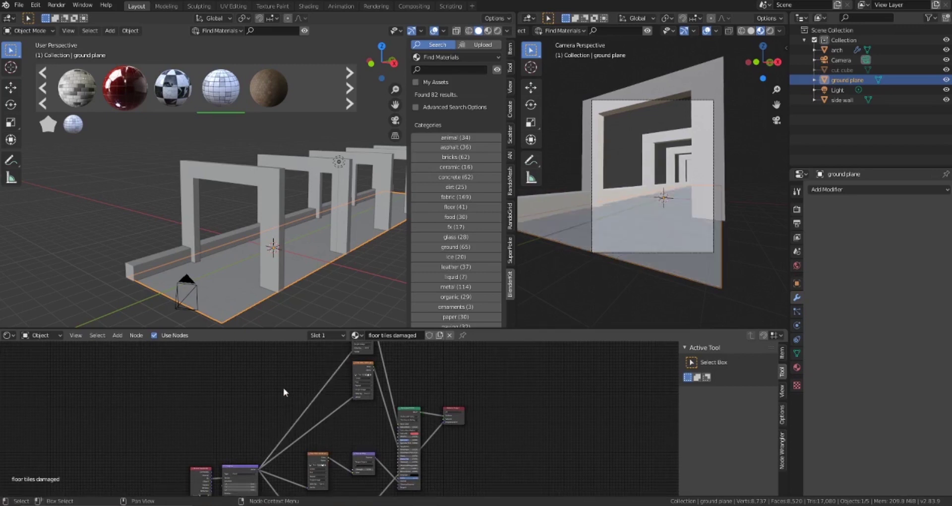
pyautogui.scroll(3, 260, 467)
pyautogui.moveTo(244, 451); pyautogui.dragTo(326, 483, button='middle')
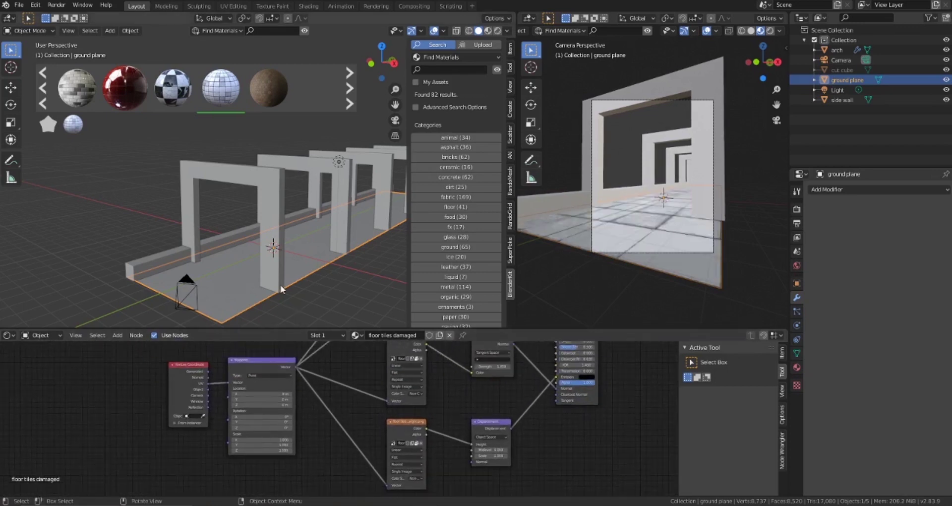
# - Set the floor material's Mapping node scale to 5 on X, Y and Z so the tiles get smaller
pyautogui.moveTo(278, 440)
pyautogui.mouseDown()
pyautogui.moveTo(283, 449)
pyautogui.moveTo(268, 449)
pyautogui.mouseUp()
pyautogui.write('3')
pyautogui.press('Return')
pyautogui.write('4')
pyautogui.press('Return')
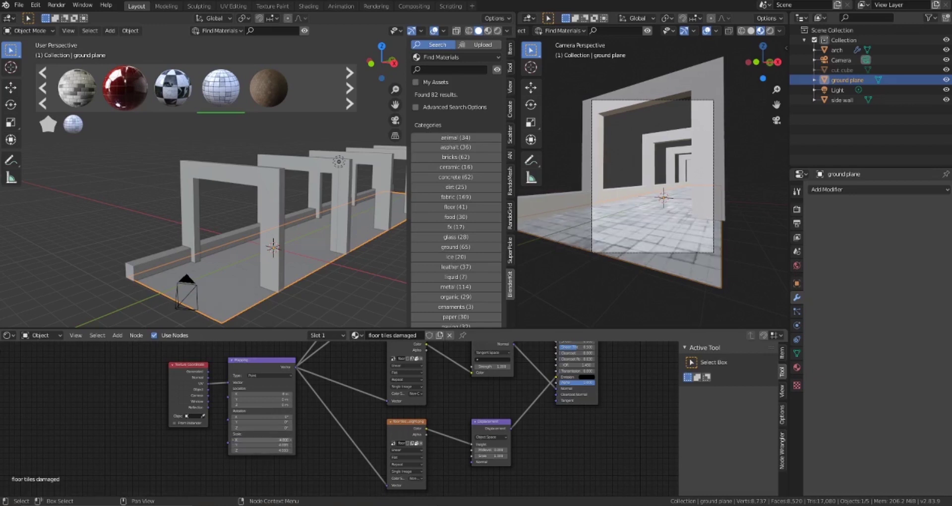
pyautogui.write('5')
pyautogui.press('Return')
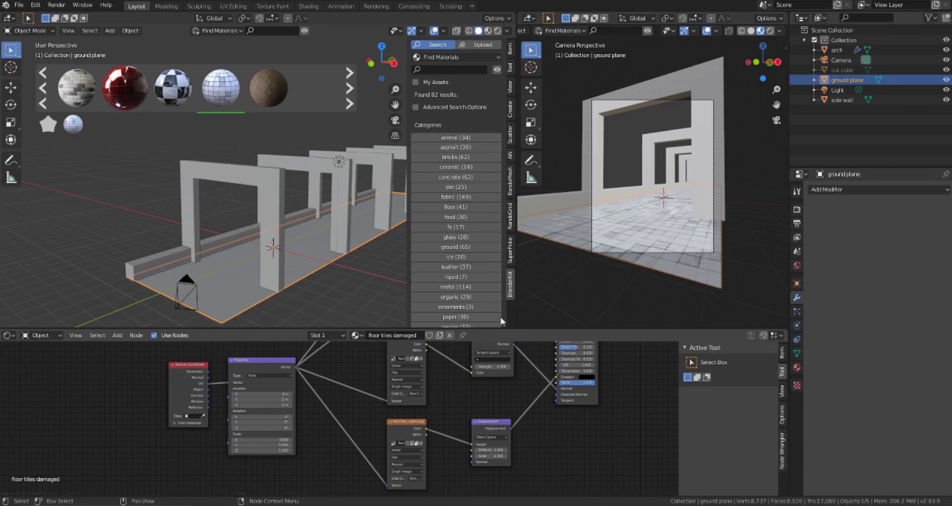
pyautogui.press('Home')
pyautogui.scroll(1, 749, 272)
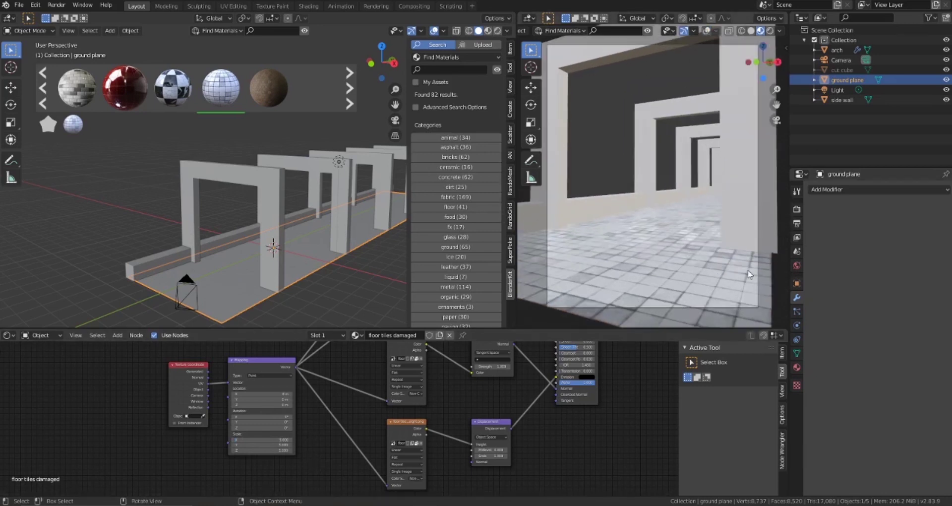
# - Unwrap the side wall with Cube Projection and apply the White wall BlenderKit material to it
pyautogui.click(87, 229)
pyautogui.moveTo(255, 268); pyautogui.dragTo(275, 257, button='middle')
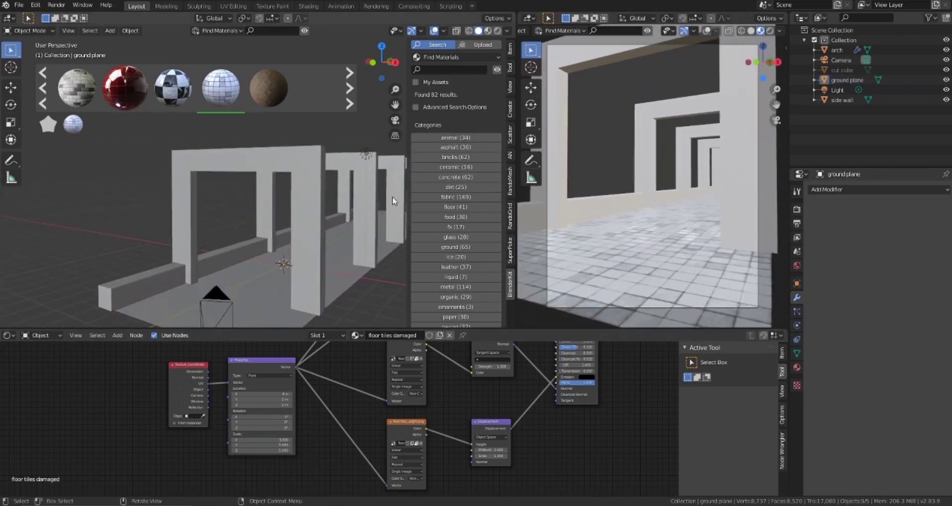
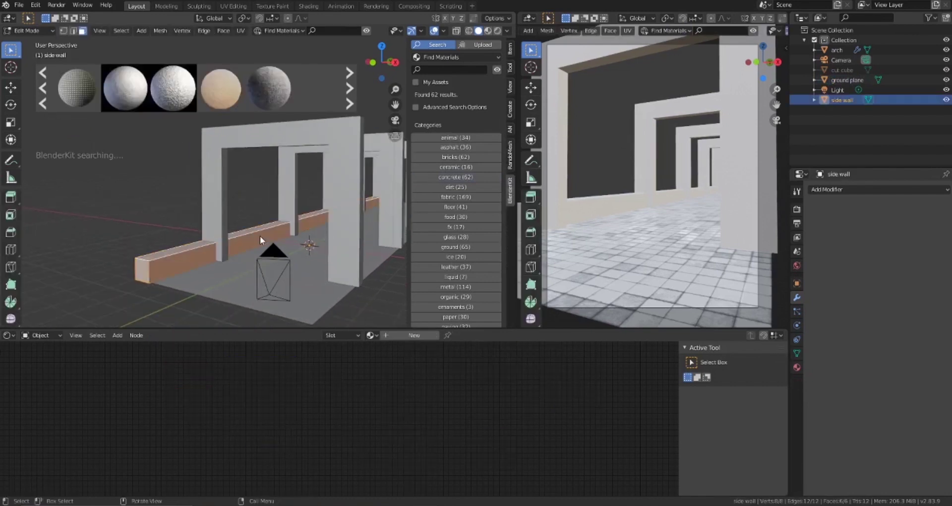
pyautogui.click(251, 305)
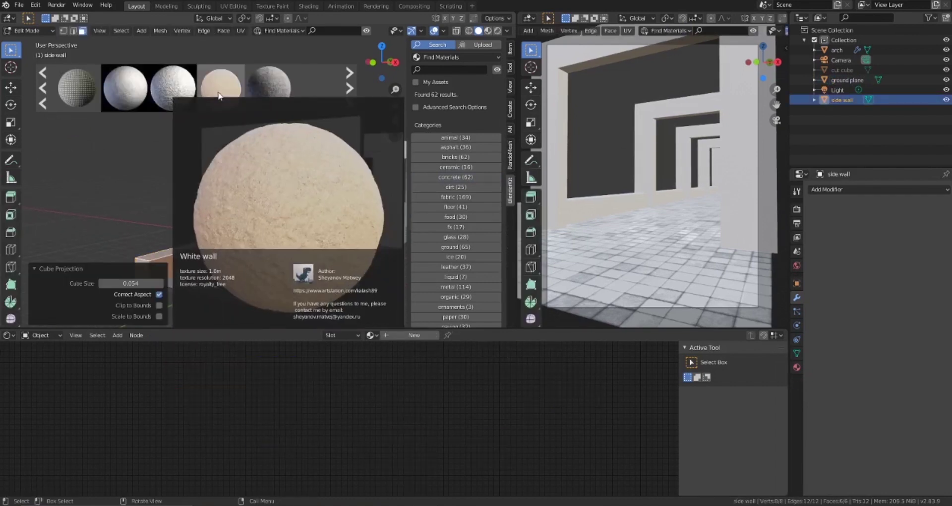
pyautogui.click(218, 95)
# - Set the White wall material's Mapping node scale to 7 on X, Y and Z
pyautogui.scroll(-5, 383, 399)
pyautogui.moveTo(383, 398); pyautogui.dragTo(354, 476, button='middle')
pyautogui.scroll(10, 352, 430)
pyautogui.moveTo(356, 418); pyautogui.dragTo(360, 456, button='middle')
pyautogui.scroll(4, 635, 219)
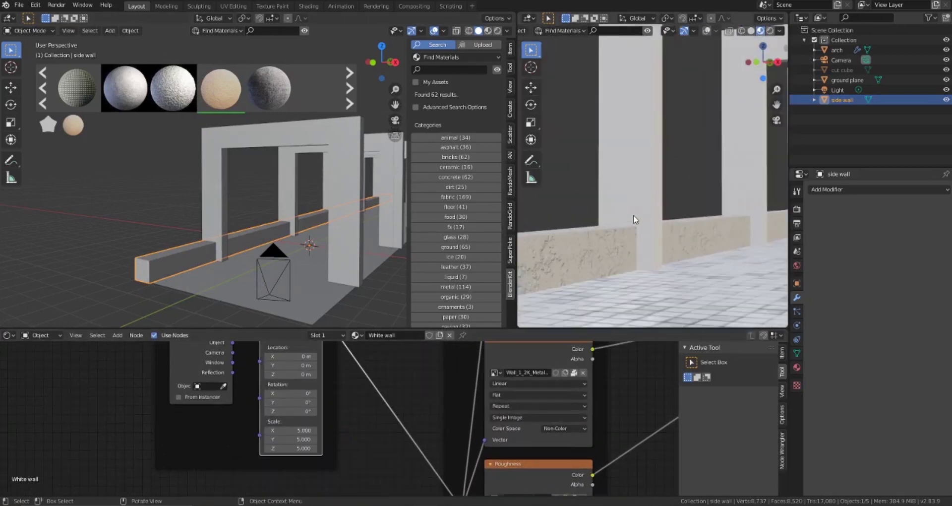
pyautogui.scroll(-3, 627, 233)
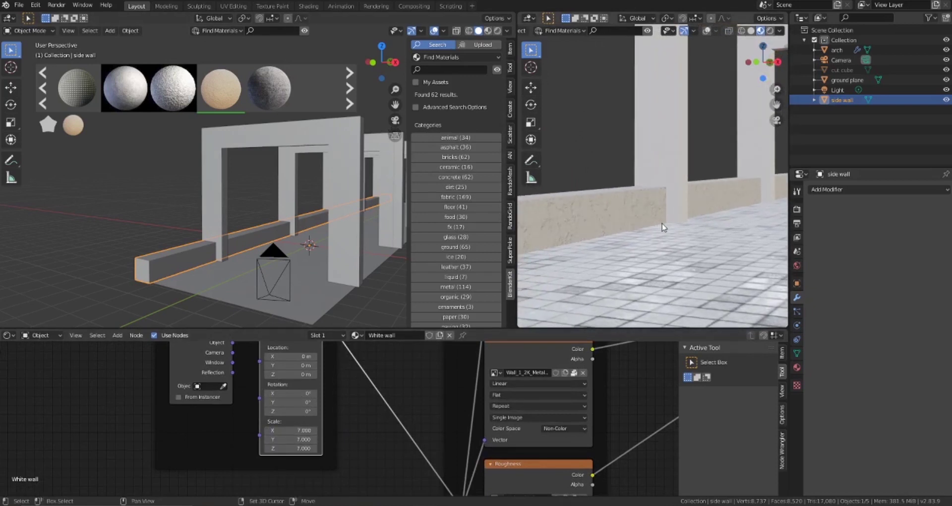
pyautogui.scroll(5, 639, 238)
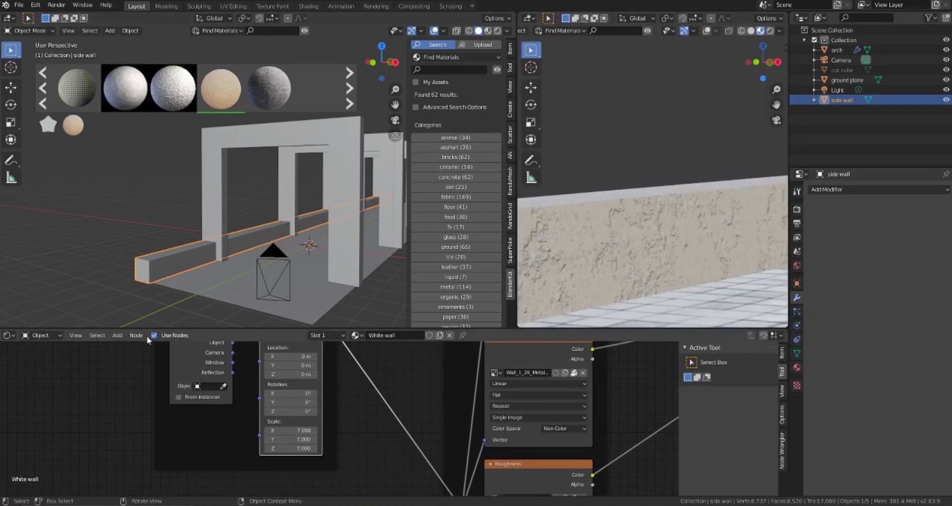
# - Raise the Y scale of the White wall material's Mapping node to 11.7
pyautogui.moveTo(290, 439); pyautogui.dragTo(320, 439)
pyautogui.scroll(-5, 629, 280)
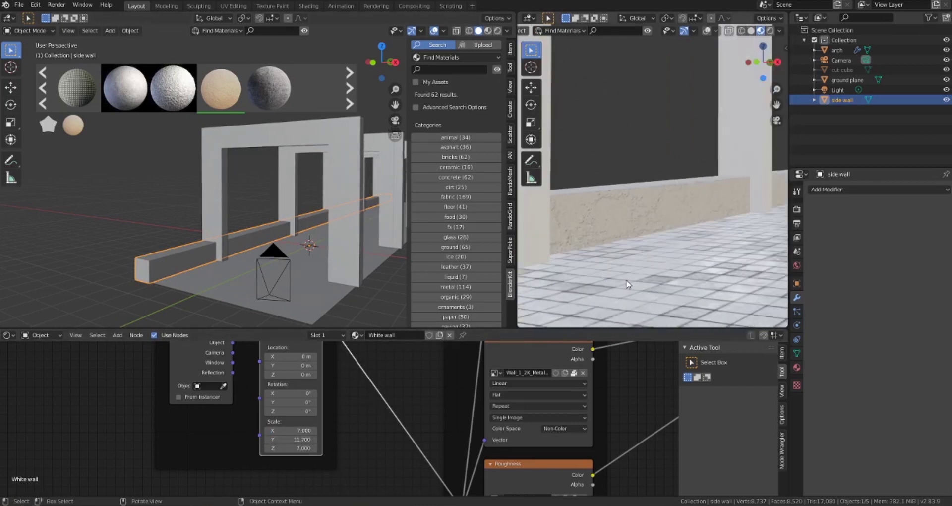
pyautogui.scroll(-3, 656, 240)
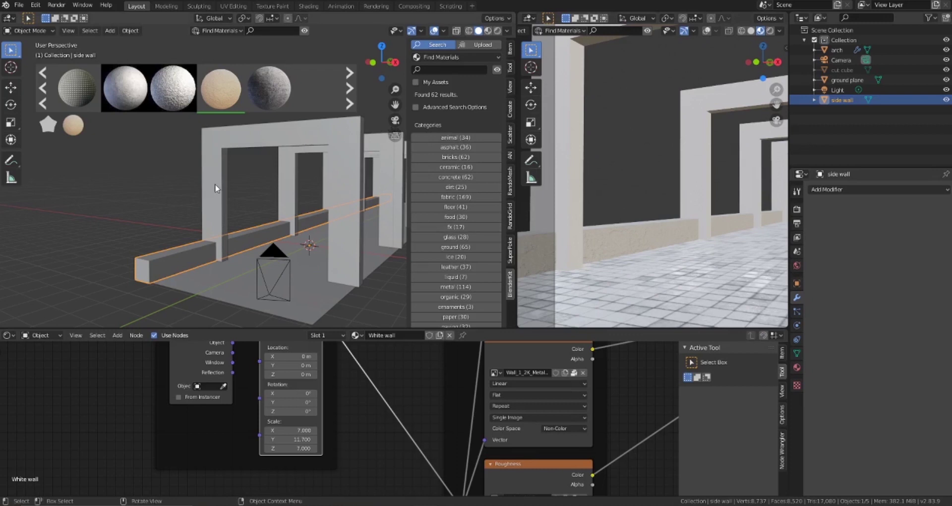
# - Unwrap all faces of the arch with Cube Projection and return to Object Mode
pyautogui.click(215, 187)
pyautogui.press('Tab')
pyautogui.press('a')
pyautogui.press('u')
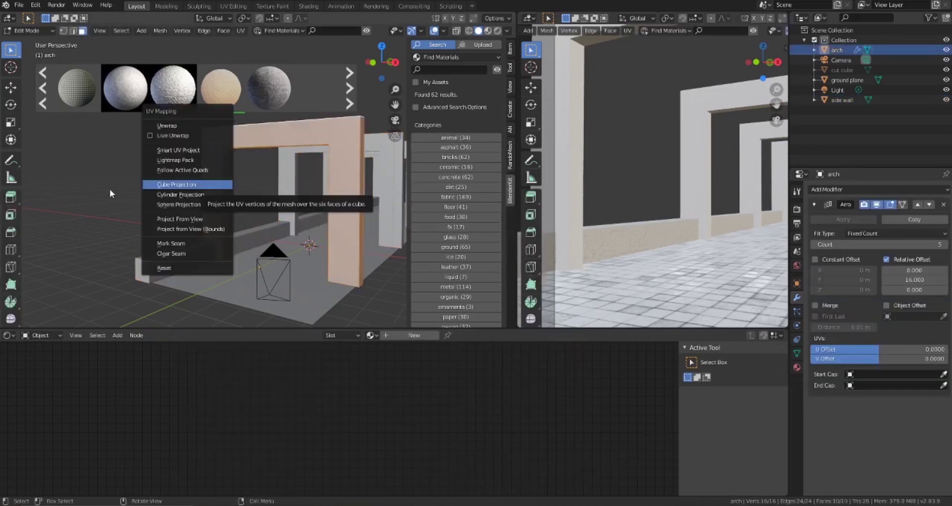
pyautogui.click(216, 186)
pyautogui.press('Tab')
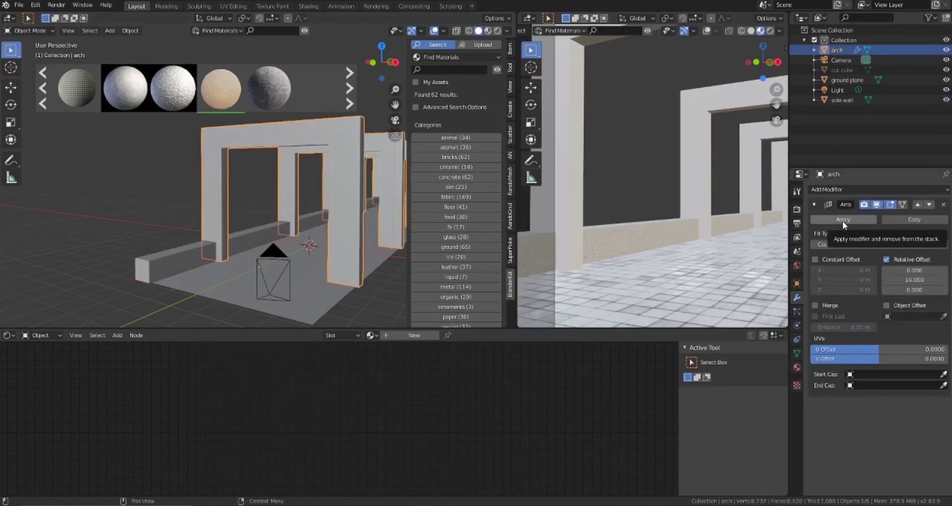
# - Apply the arch's Array modifier and unwrap all the resulting arches with Cube Projection
pyautogui.click(853, 221)
pyautogui.press('Tab')
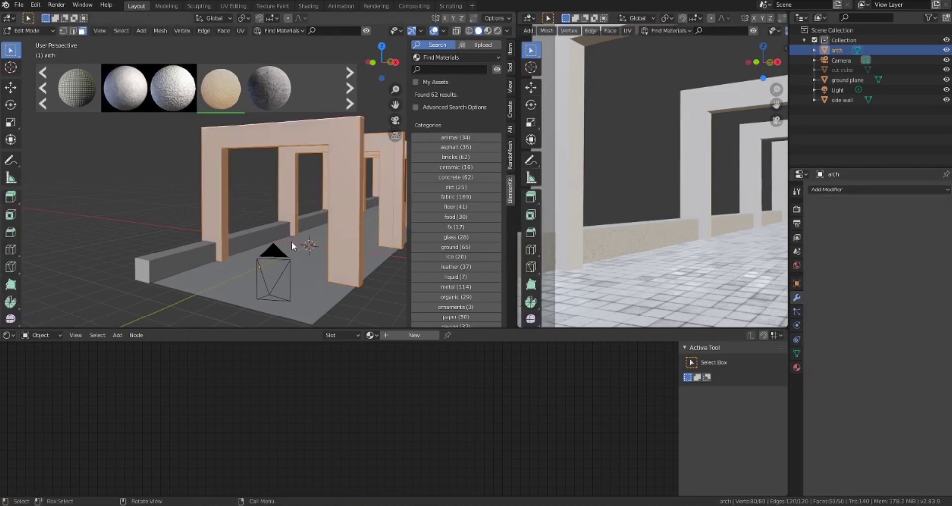
pyautogui.press('u')
pyautogui.click(292, 228)
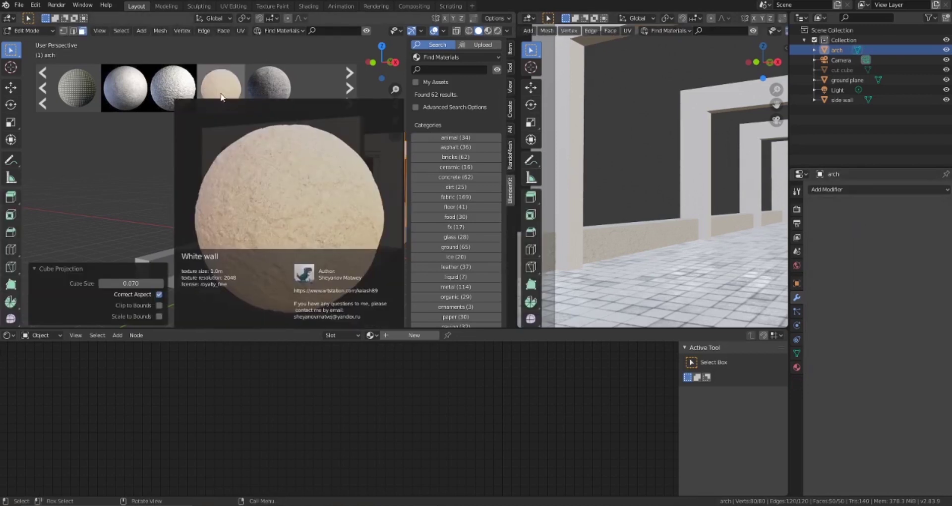
# - Return to Object Mode and apply the White wall BlenderKit material to the arches
pyautogui.press('Tab')
pyautogui.click(221, 100)
pyautogui.scroll(2, 609, 185)
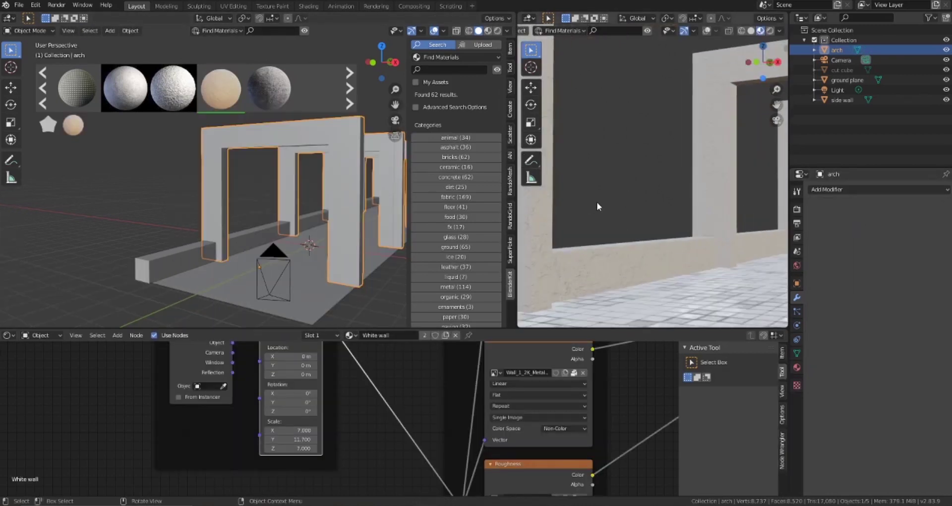
pyautogui.moveTo(620, 213); pyautogui.dragTo(582, 215, button='middle')
pyautogui.scroll(-1, 582, 220)
# - Turn on X-ray shading and show the arches in top view with nothing selected
pyautogui.moveTo(377, 248); pyautogui.dragTo(250, 179, button='middle')
pyautogui.press('KP_7')
pyautogui.moveTo(595, 189); pyautogui.dragTo(580, 240, button='middle')
pyautogui.scroll(2, 661, 248)
pyautogui.moveTo(292, 280); pyautogui.dragTo(183, 212, button='middle')
pyautogui.click(457, 31)
pyautogui.moveTo(342, 214); pyautogui.dragTo(274, 272, button='middle')
pyautogui.click(311, 276)
pyautogui.press('KP_7')
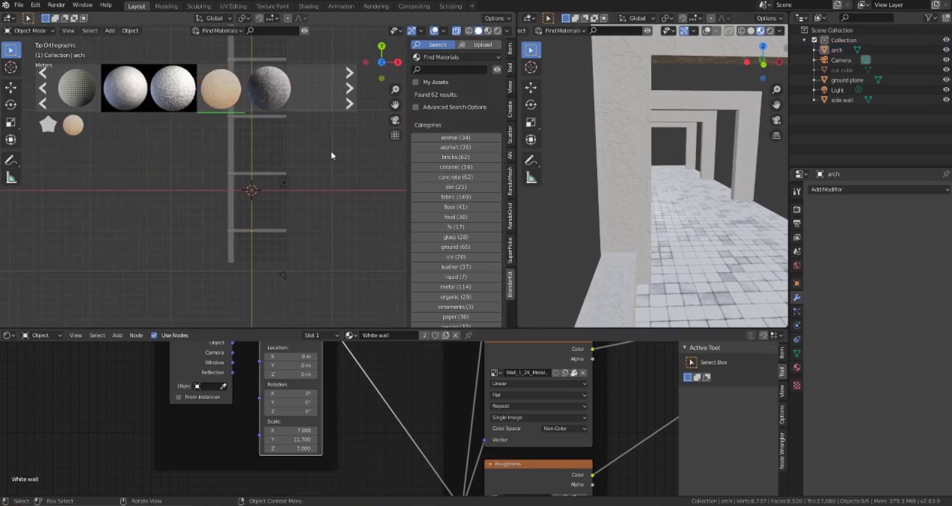
# - Select the geometry of the second arch in Edit Mode and switch the lower area to the UV Editor
pyautogui.click(281, 172)
pyautogui.press('Tab')
pyautogui.moveTo(329, 155); pyautogui.dragTo(187, 192)
pyautogui.click(8, 335)
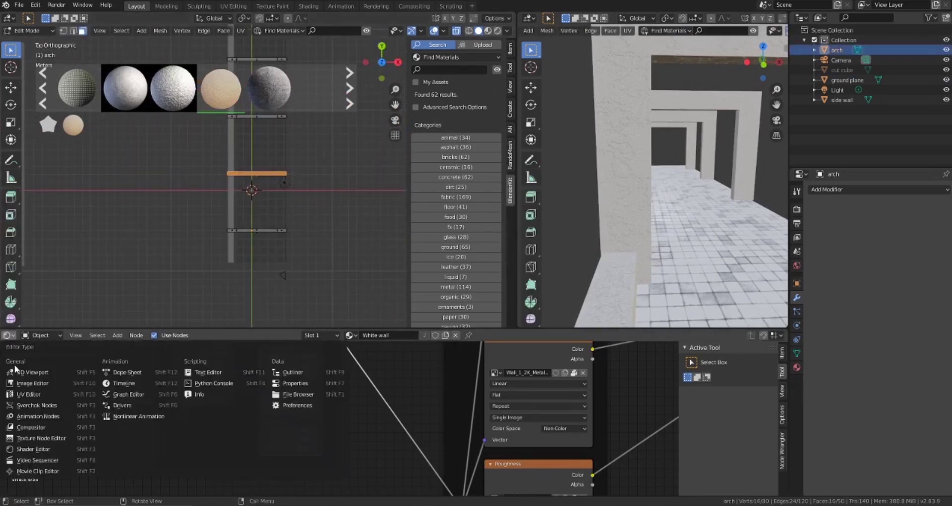
pyautogui.click(27, 393)
# - Move all of the second arch's UV islands to a different part of the wall texture
pyautogui.scroll(2, 457, 421)
pyautogui.press('a')
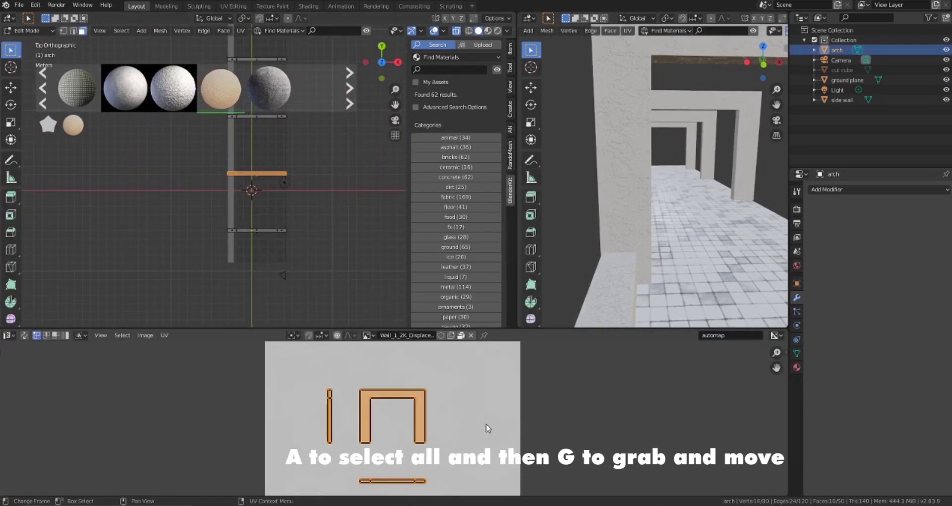
pyautogui.press('g')
pyautogui.click(569, 367)
pyautogui.scroll(-3, 585, 317)
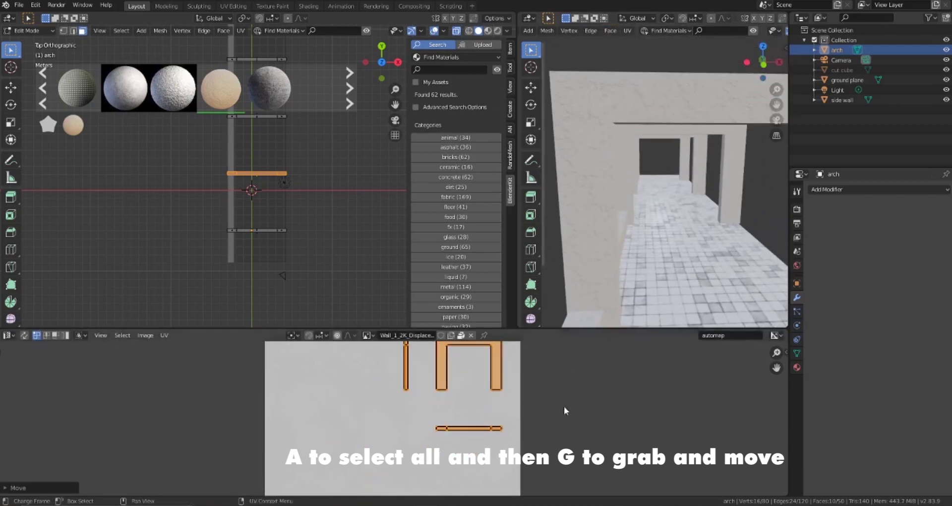
pyautogui.press('g')
pyautogui.click(455, 387)
# - Select the third arch's geometry and move its UV islands to another spot on the texture
pyautogui.keyDown('shift'); pyautogui.moveTo(336, 227); pyautogui.dragTo(353, 286, button='middle'); pyautogui.keyUp('shift')
pyautogui.moveTo(337, 156); pyautogui.dragTo(229, 187)
pyautogui.press('a')
pyautogui.press('g')
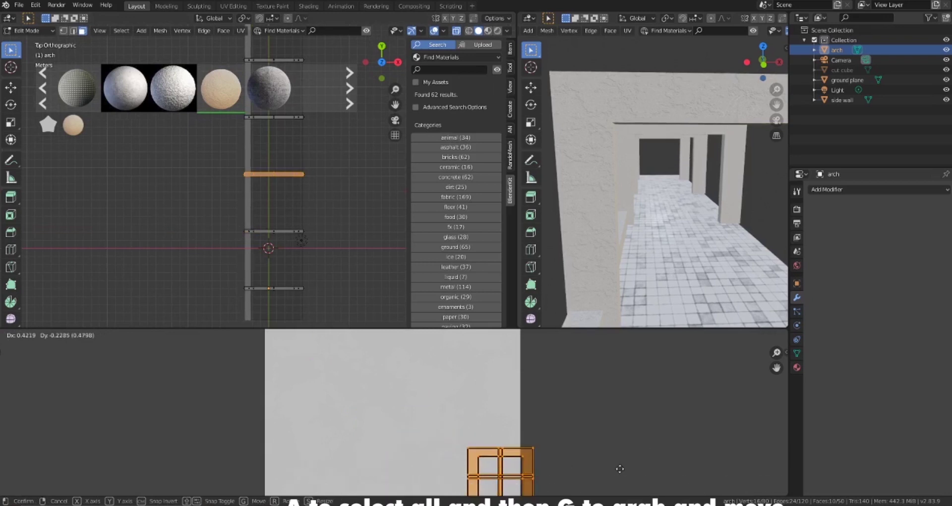
pyautogui.click(593, 453)
# - Select the fourth arch's geometry and shift its UV islands to a different area of the texture
pyautogui.keyDown('shift'); pyautogui.moveTo(382, 190); pyautogui.dragTo(381, 263, button='middle'); pyautogui.keyUp('shift')
pyautogui.moveTo(361, 173); pyautogui.dragTo(204, 218)
pyautogui.press('a')
pyautogui.press('g')
pyautogui.click(587, 360)
# - Select the fifth, farthest arch's geometry and offset its UV islands on the texture
pyautogui.keyDown('shift'); pyautogui.moveTo(350, 167); pyautogui.dragTo(342, 234, button='middle'); pyautogui.keyUp('shift')
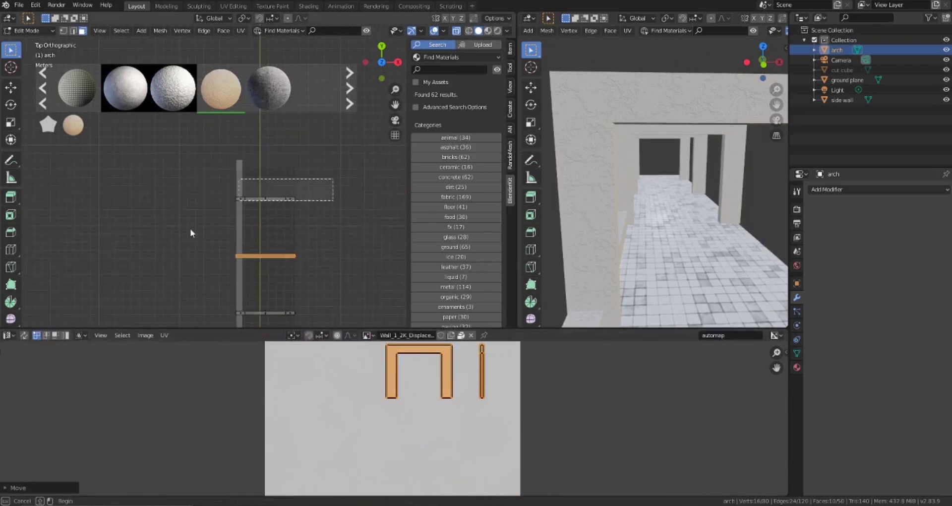
pyautogui.moveTo(296, 183); pyautogui.dragTo(218, 214)
pyautogui.press('a')
pyautogui.press('g')
pyautogui.click(540, 467)
# - Return to Object Mode, deselect the arches and bring back the camera view of the corridor
pyautogui.press('Tab')
pyautogui.moveTo(369, 263); pyautogui.dragTo(282, 233, button='middle')
pyautogui.click(544, 224)
pyautogui.press('KP_0')
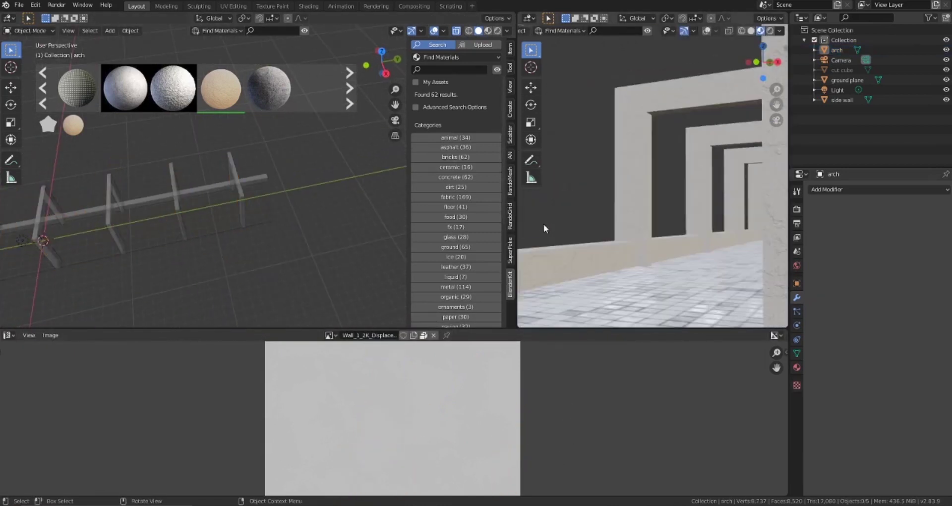
pyautogui.scroll(-3, 656, 221)
pyautogui.scroll(1, 669, 218)
pyautogui.keyDown('shift'); pyautogui.moveTo(671, 216); pyautogui.dragTo(682, 198, button='middle'); pyautogui.keyUp('shift')
pyautogui.moveTo(231, 279); pyautogui.dragTo(296, 237, button='middle')
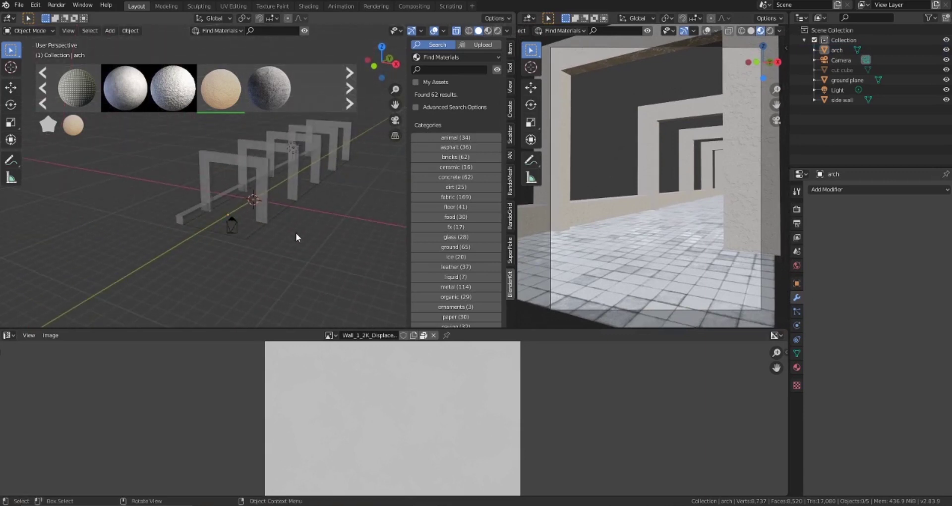
# - Set the camera viewport to rendered shading and change the render engine to Cycles
pyautogui.click(770, 30)
pyautogui.click(797, 209)
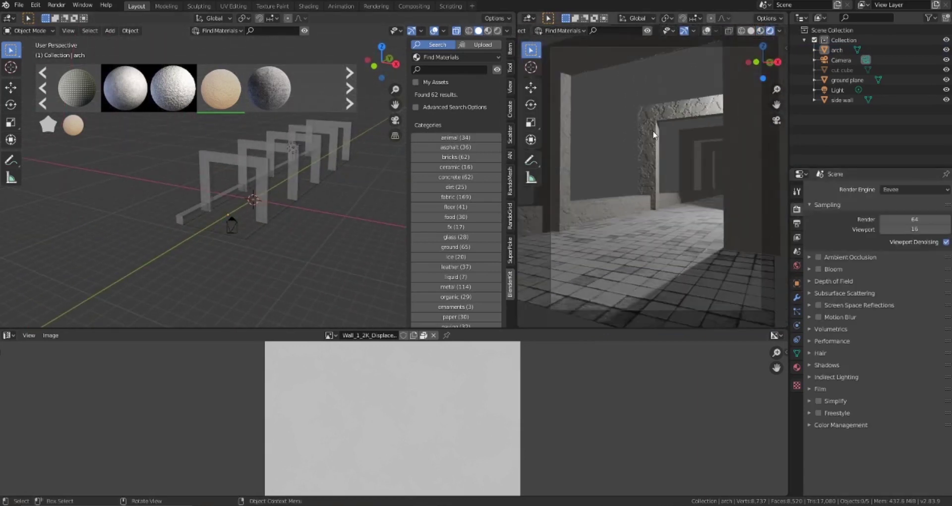
pyautogui.click(899, 189)
pyautogui.click(898, 223)
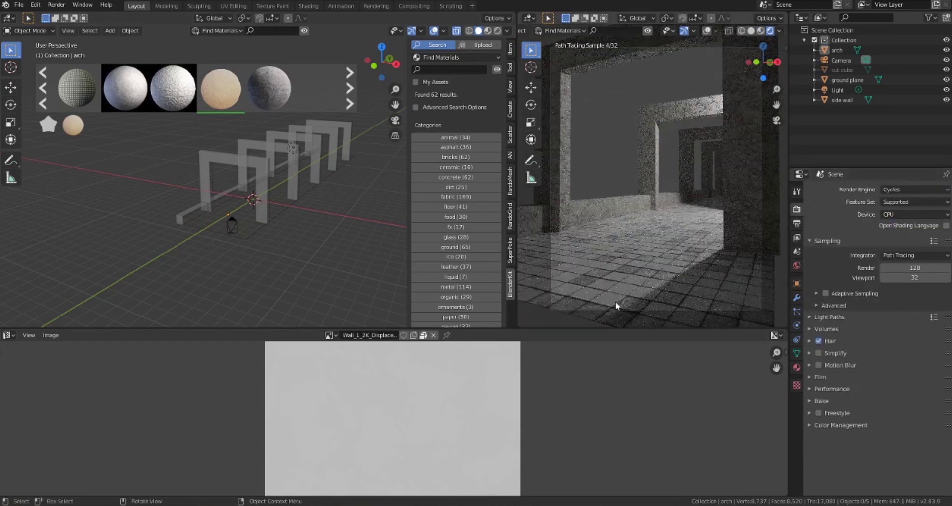
# - Switch the lower area back to the Shader Editor
pyautogui.click(7, 336)
pyautogui.click(38, 451)
pyautogui.moveTo(546, 421); pyautogui.dragTo(60, 439, button='middle')
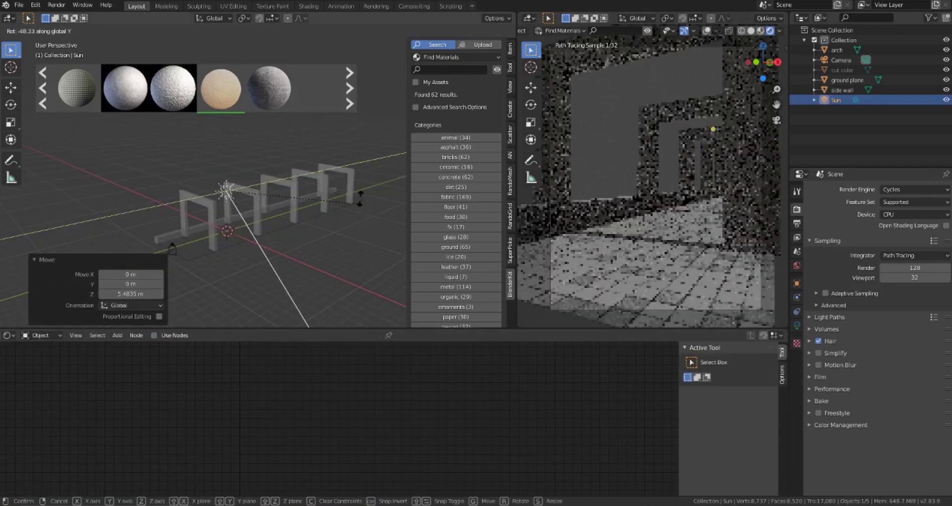
# - Rotate the Sun light about -53° around the global Y axis and -46.9° around the Z axis
pyautogui.press('r')
pyautogui.press('y')
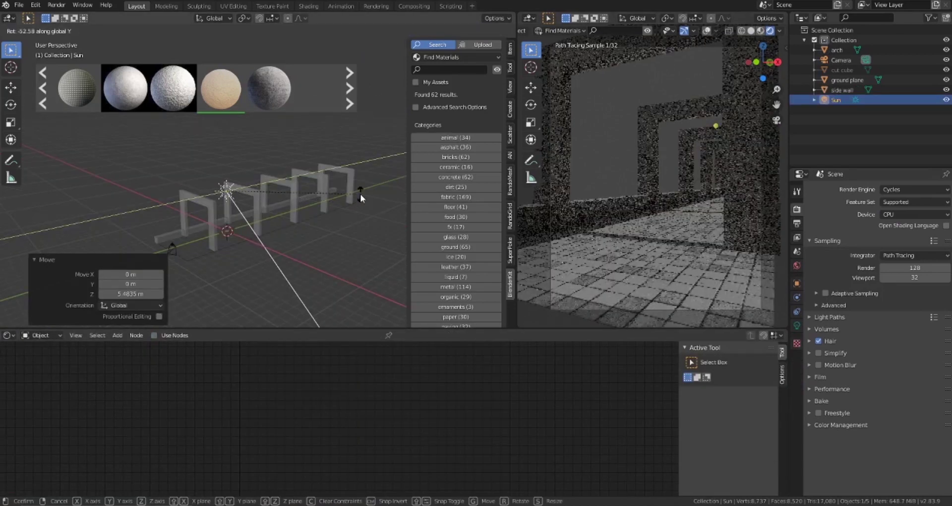
pyautogui.click(360, 193)
pyautogui.press('r')
pyautogui.hotkey('shift', 'z')
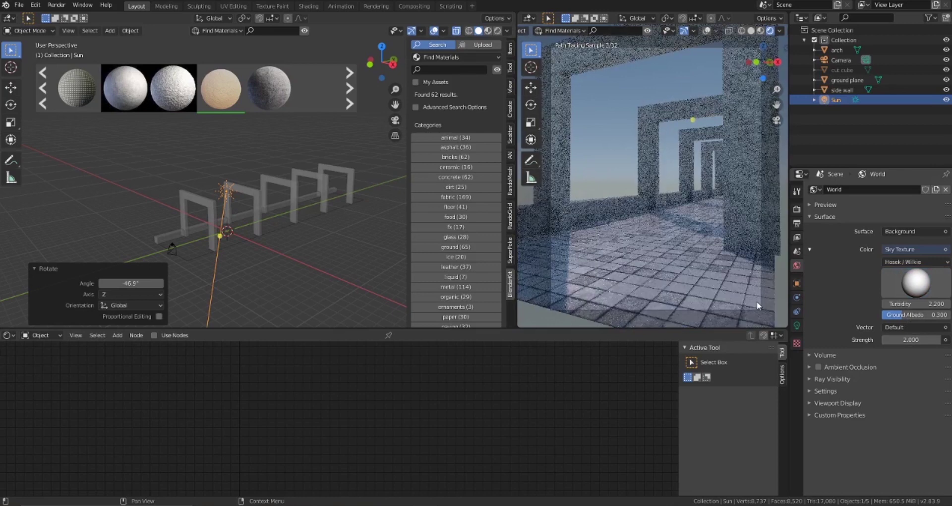
# - Adjust the sun direction of the world's Hosek / Wilkie sky texture
pyautogui.moveTo(555, 272); pyautogui.dragTo(710, 261, button='middle')
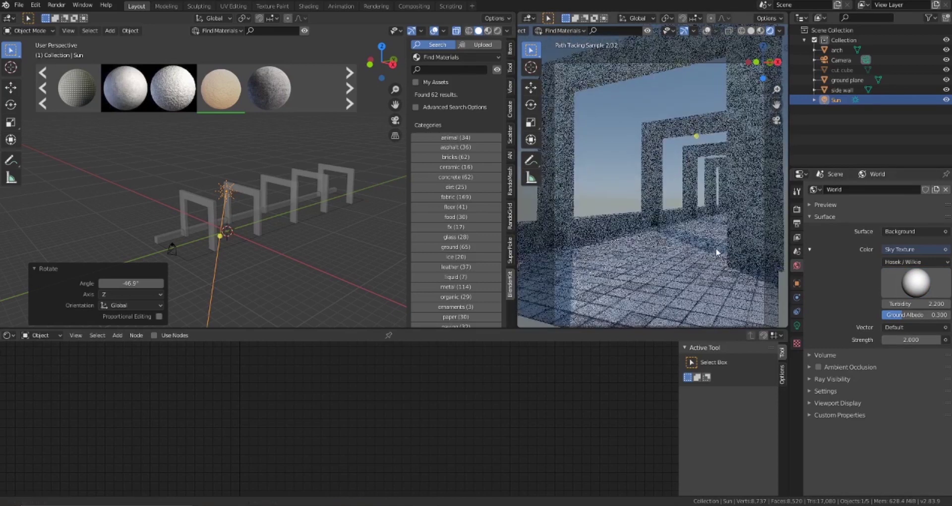
pyautogui.keyDown('shift'); pyautogui.moveTo(715, 248); pyautogui.dragTo(717, 243, button='middle'); pyautogui.keyUp('shift')
pyautogui.moveTo(916, 284)
pyautogui.mouseDown()
pyautogui.moveTo(907, 292)
pyautogui.moveTo(922, 280)
pyautogui.mouseUp()
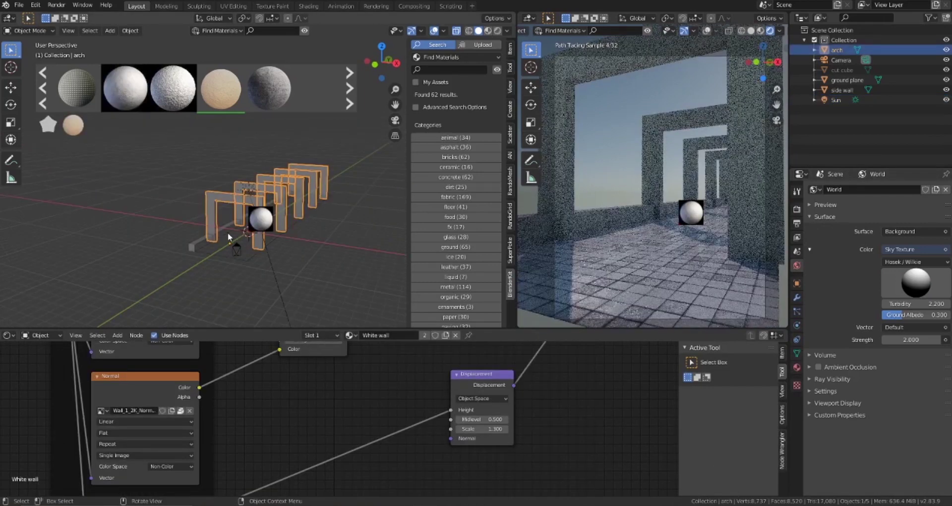
# - Apply the Concrete Base 01 BlenderKit material to the arches in place of White wall
pyautogui.moveTo(245, 235); pyautogui.dragTo(245, 235)
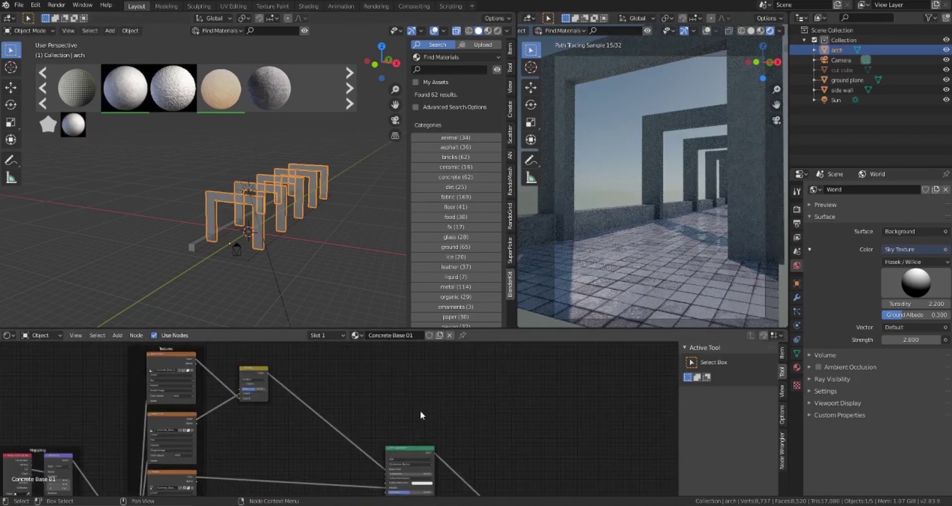
pyautogui.scroll(3, 420, 411)
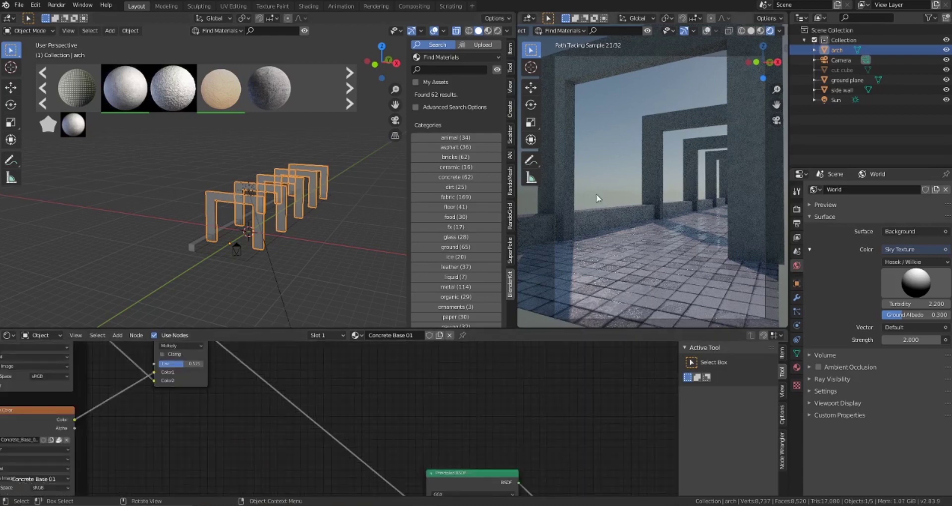
# - Examine the concrete on the arches in unrendered shading, and return the viewport to rendered shading with overlays hidden
pyautogui.click(750, 31)
pyautogui.moveTo(680, 163); pyautogui.dragTo(626, 168, button='middle')
pyautogui.moveTo(273, 389)
pyautogui.mouseDown(button='middle')
pyautogui.moveTo(465, 415)
pyautogui.moveTo(365, 434)
pyautogui.mouseUp(button='middle')
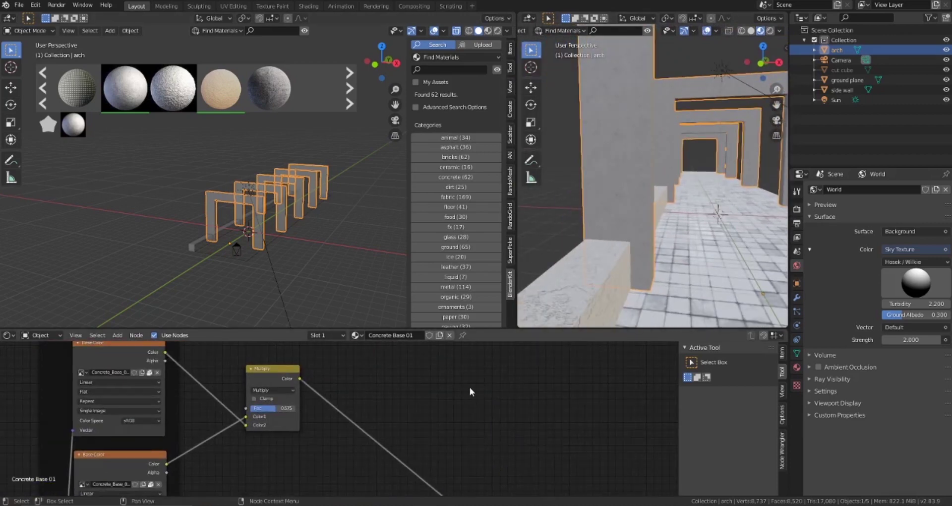
pyautogui.click(769, 31)
pyautogui.click(706, 31)
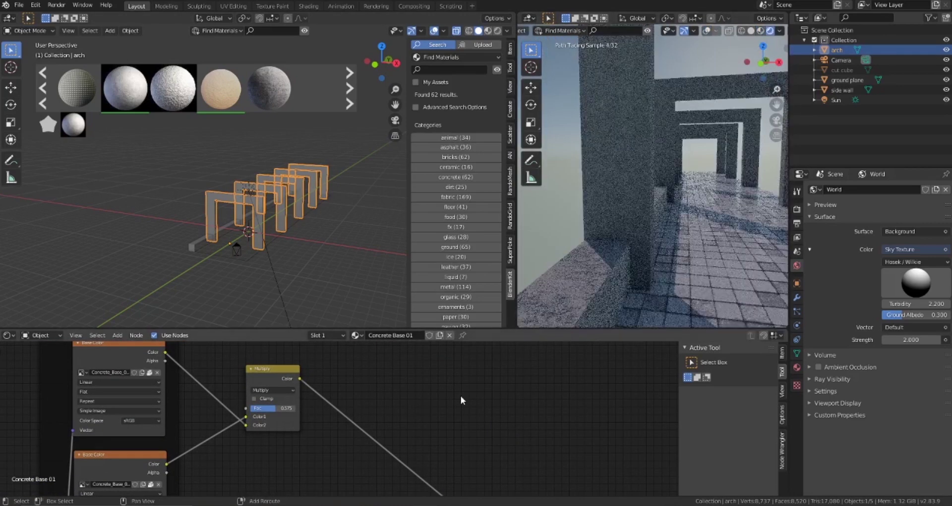
# - Insert a Bright/Contrast node between the Multiply and Principled BSDF nodes of the Concrete Base 01 material
pyautogui.hotkey('shift', 'a')
pyautogui.click(457, 390)
pyautogui.write('brig')
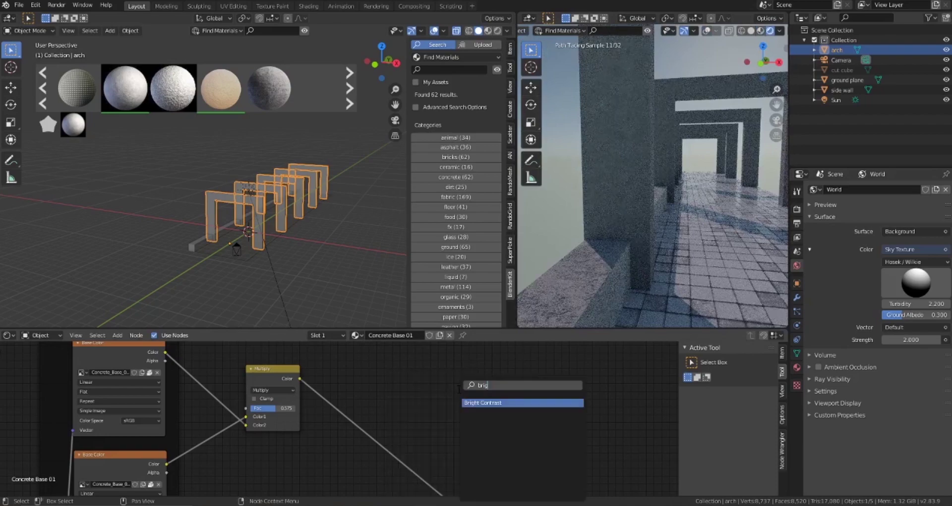
pyautogui.press('Return')
pyautogui.click(374, 428)
pyautogui.moveTo(530, 445); pyautogui.dragTo(535, 418, button='middle')
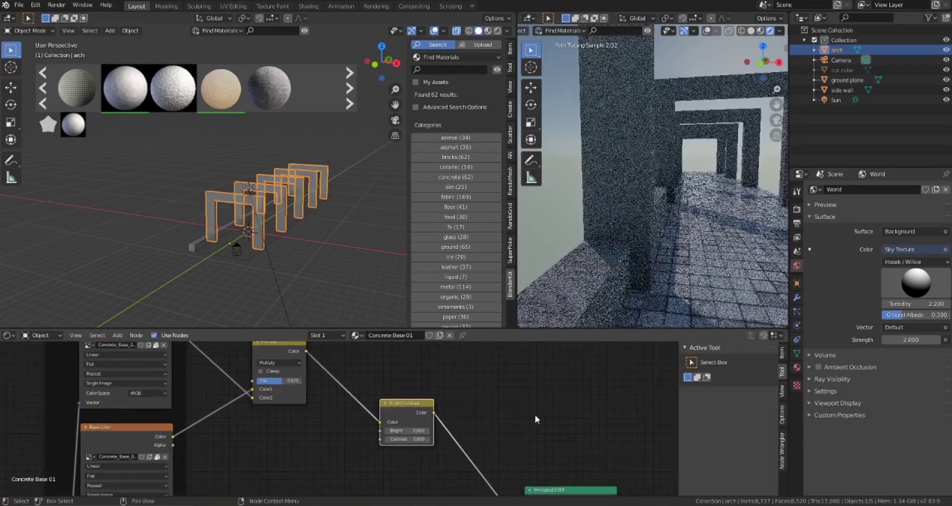
# - Set the Bright value of the Bright/Contrast node to 0.4
pyautogui.click(427, 432)
pyautogui.click(426, 431)
pyautogui.click(427, 431)
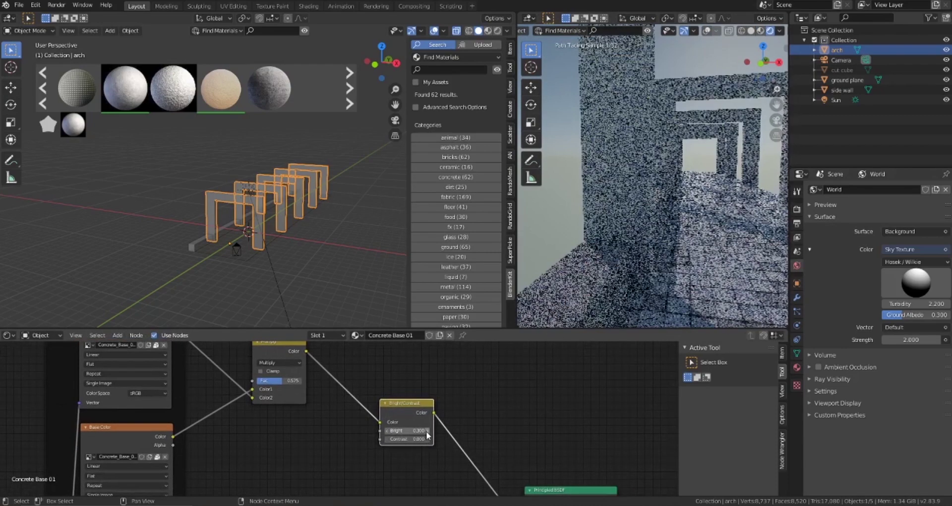
pyautogui.click(427, 432)
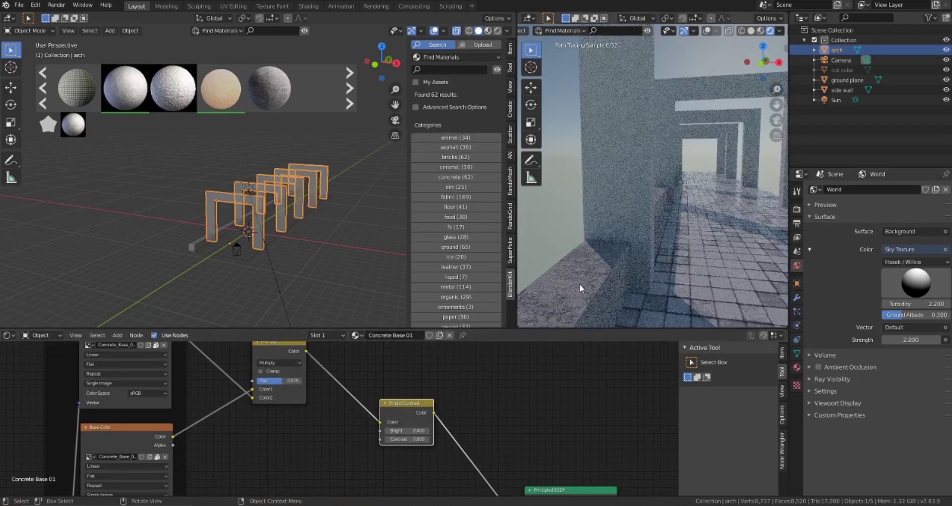
# - Assign the existing Concrete Base 01 material to the side wall
pyautogui.click(579, 283)
pyautogui.click(355, 335)
pyautogui.click(367, 349)
pyautogui.moveTo(613, 275); pyautogui.dragTo(647, 275, button='middle')
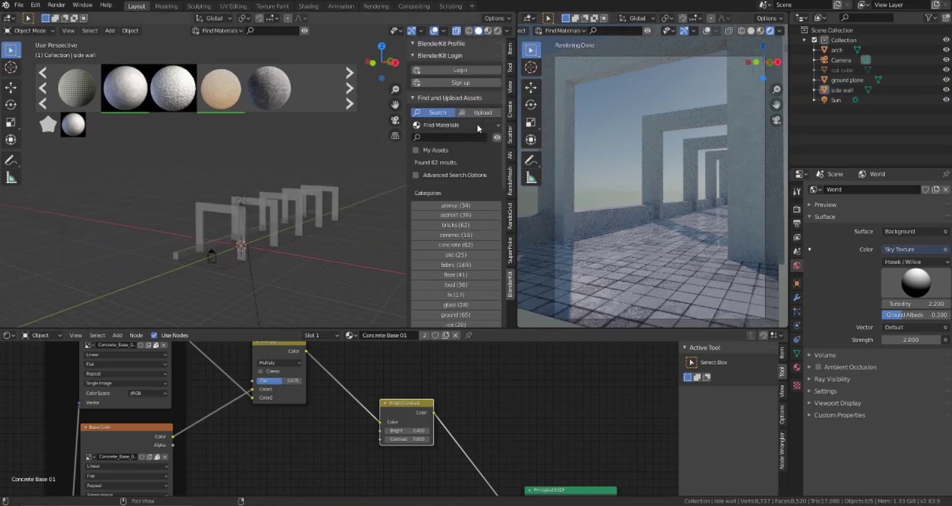
# - Switch the BlenderKit search from materials to models and show the furniture category
pyautogui.click(477, 124)
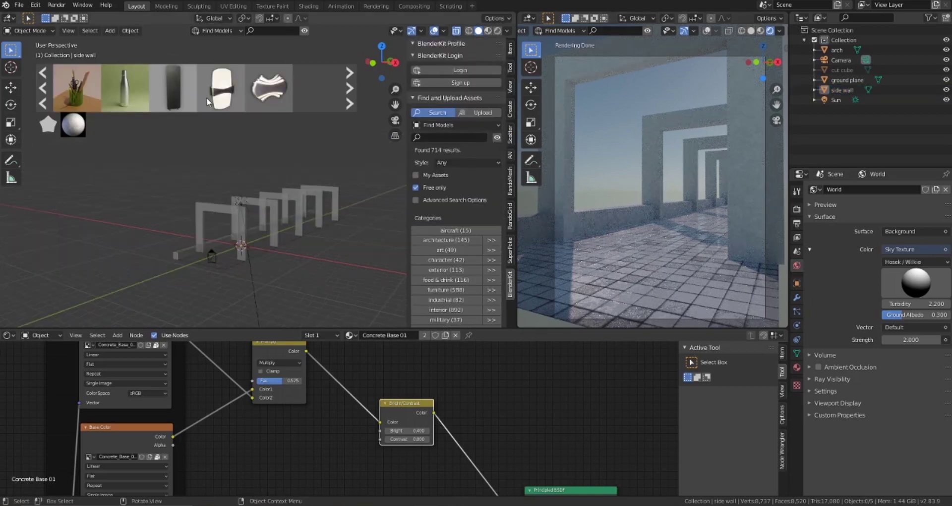
pyautogui.scroll(-1, 446, 236)
pyautogui.click(446, 269)
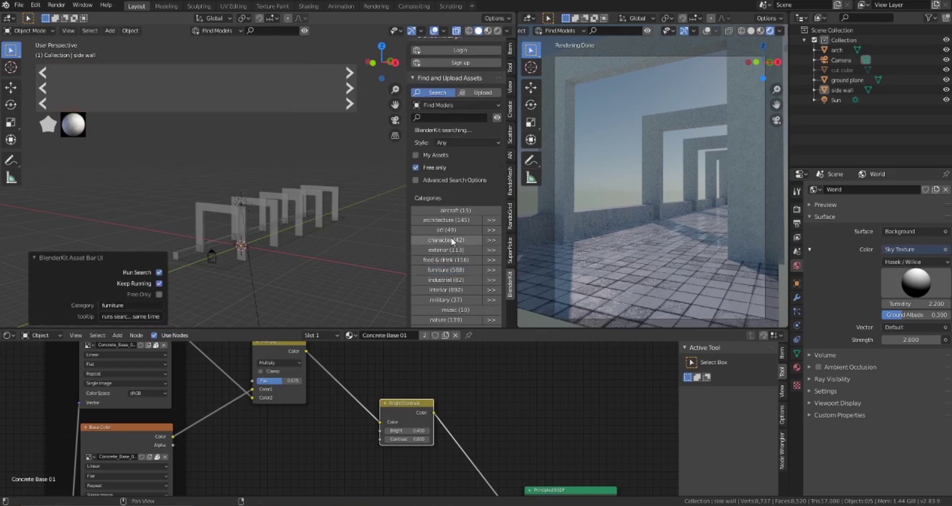
# - Browse the furniture models and place the Unmade bed on the floor between the arches
pyautogui.moveTo(181, 98)
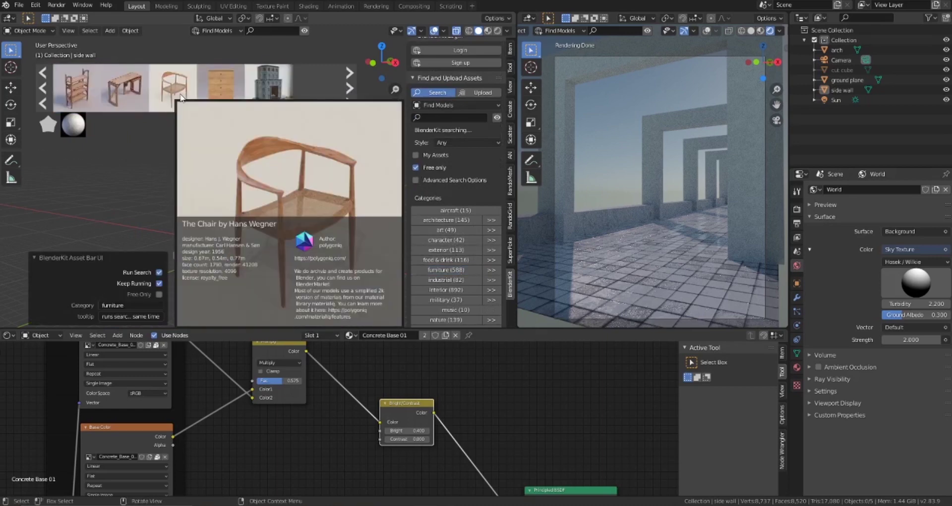
pyautogui.scroll(-5, 181, 94)
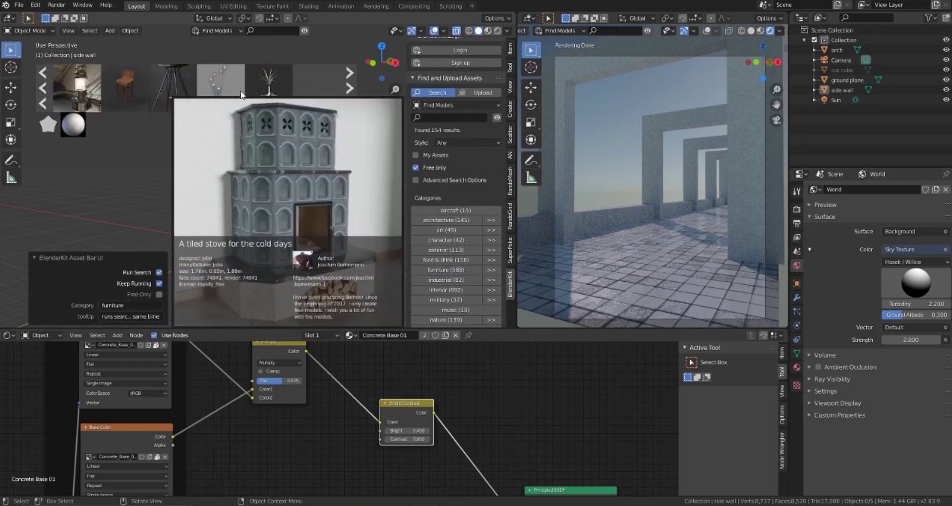
pyautogui.scroll(-5, 245, 89)
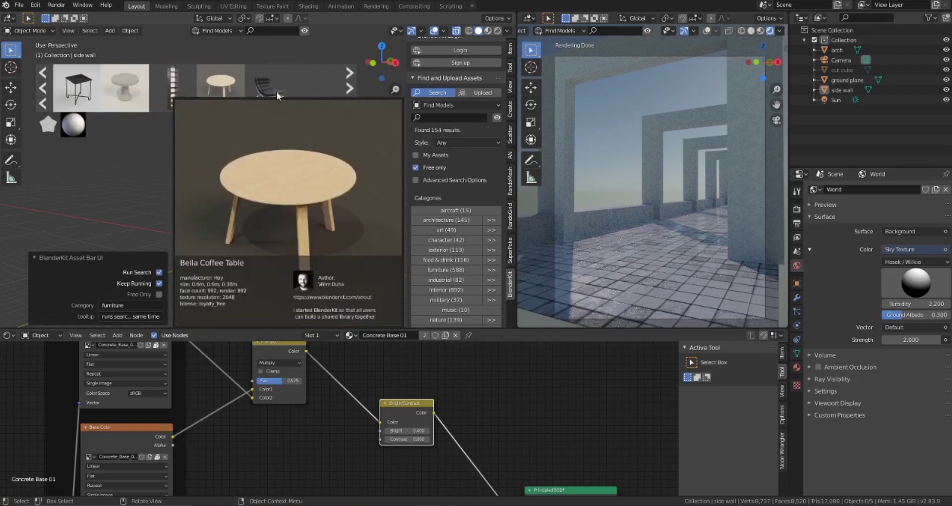
pyautogui.scroll(-4, 275, 92)
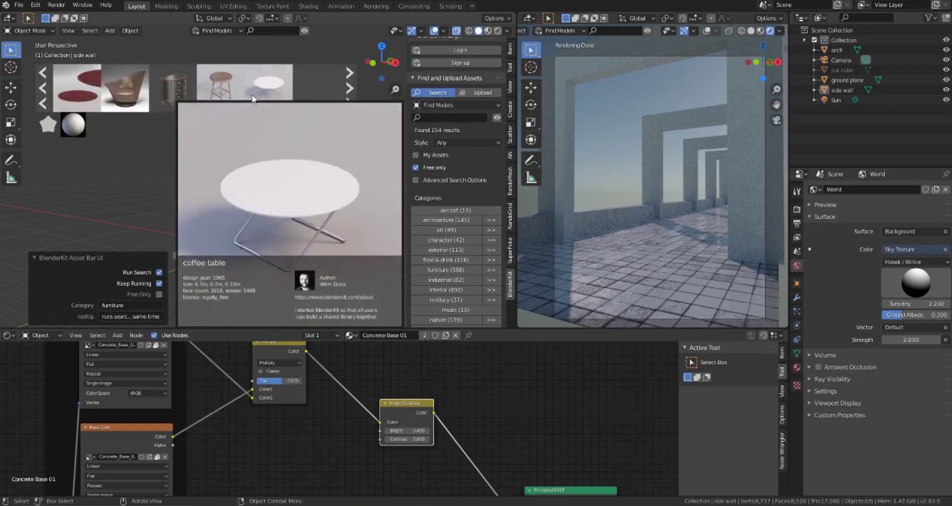
pyautogui.scroll(-3, 254, 94)
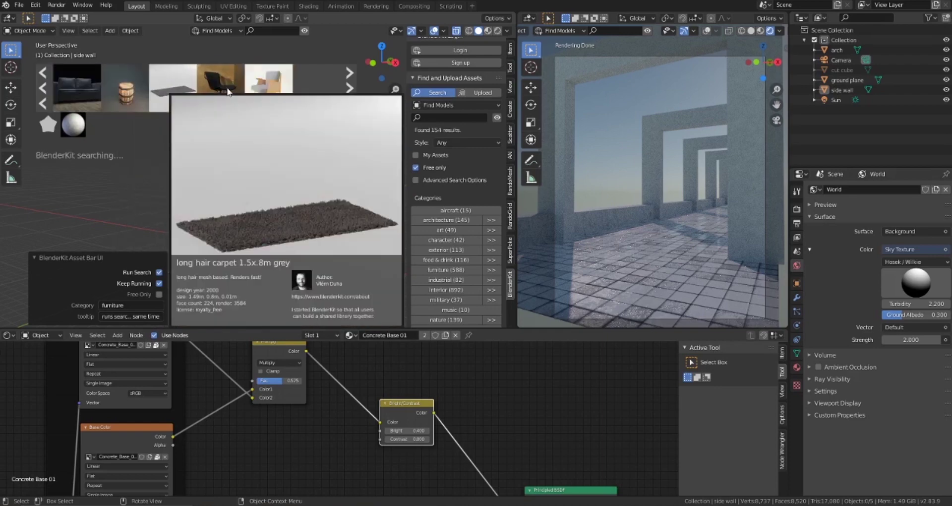
pyautogui.scroll(-4, 233, 91)
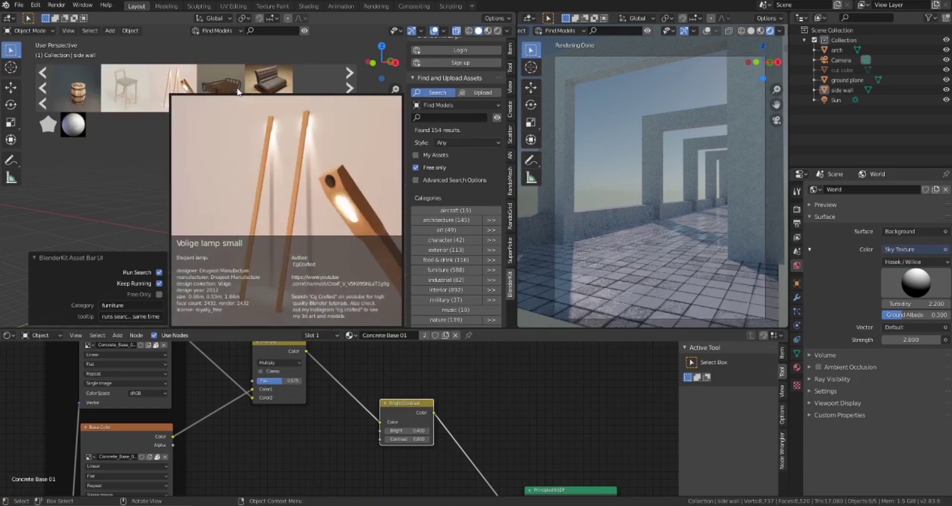
pyautogui.scroll(-4, 233, 92)
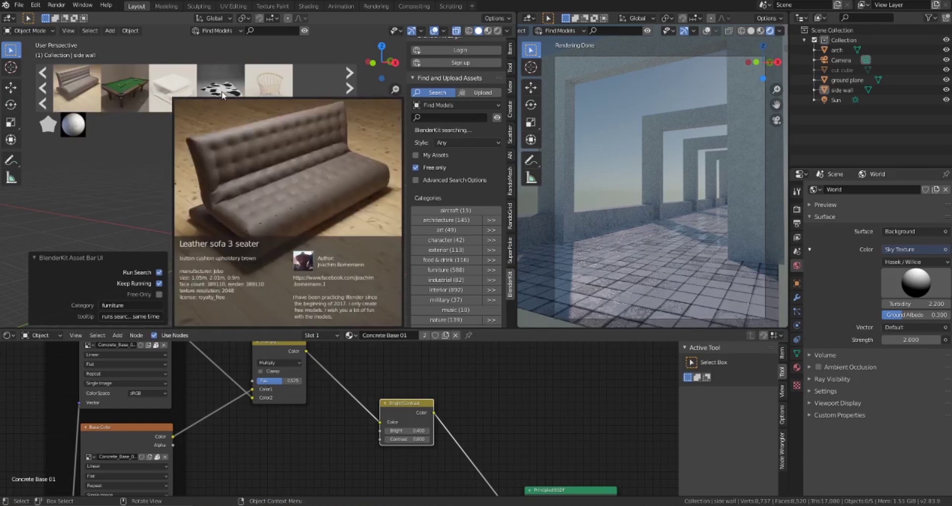
pyautogui.scroll(-4, 237, 91)
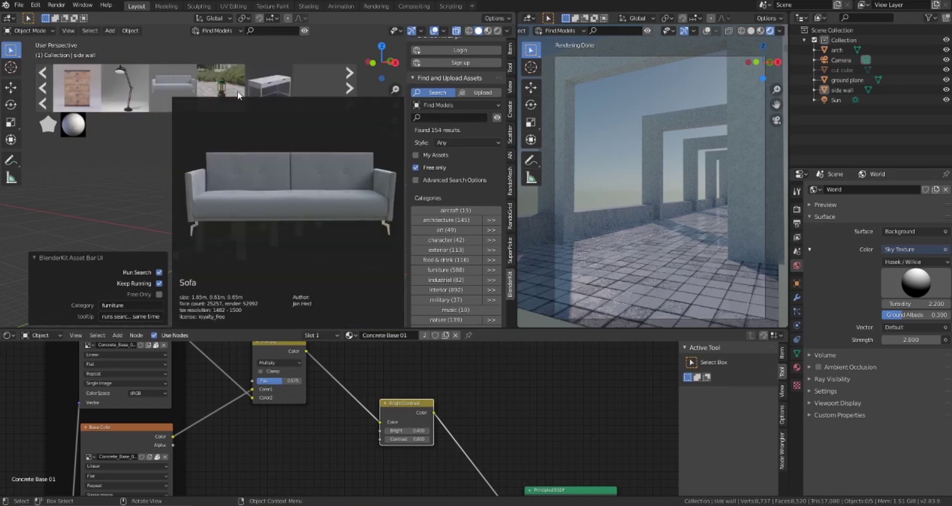
pyautogui.scroll(-5, 258, 92)
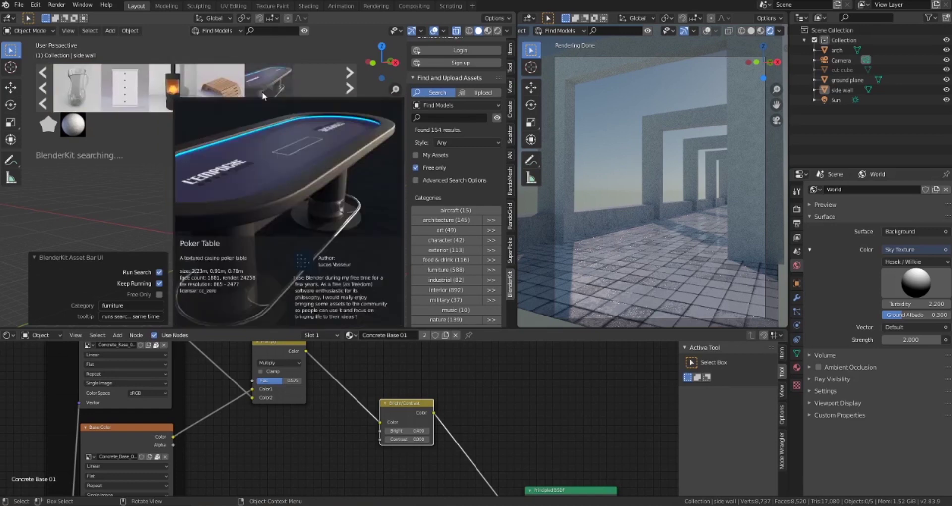
pyautogui.scroll(-5, 263, 95)
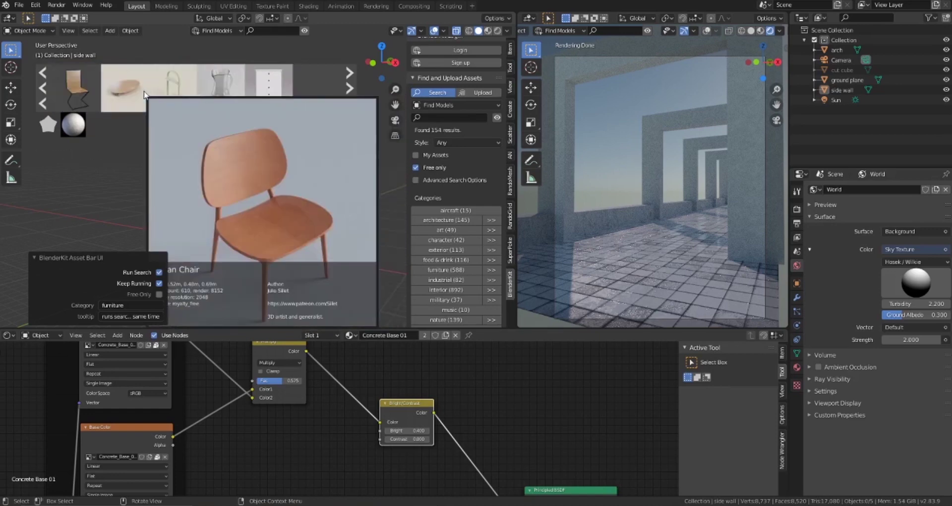
pyautogui.scroll(-4, 144, 95)
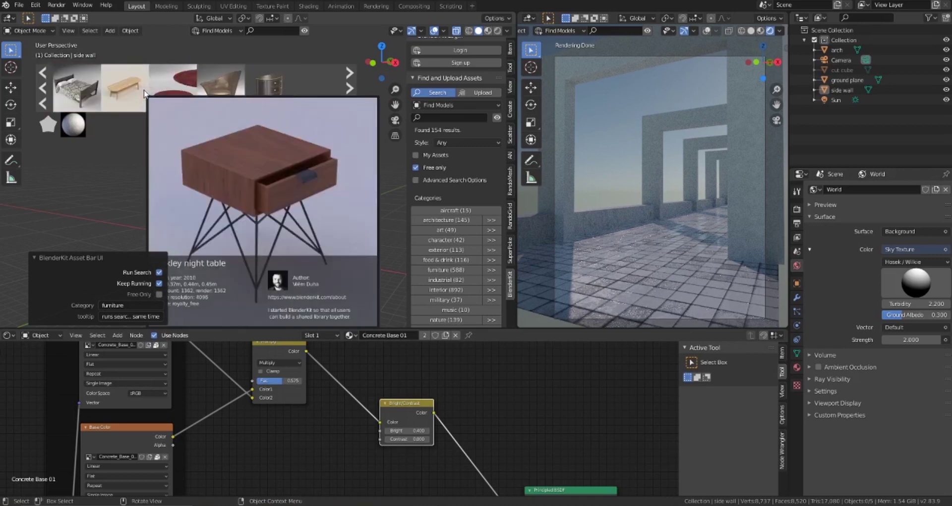
pyautogui.scroll(-4, 144, 93)
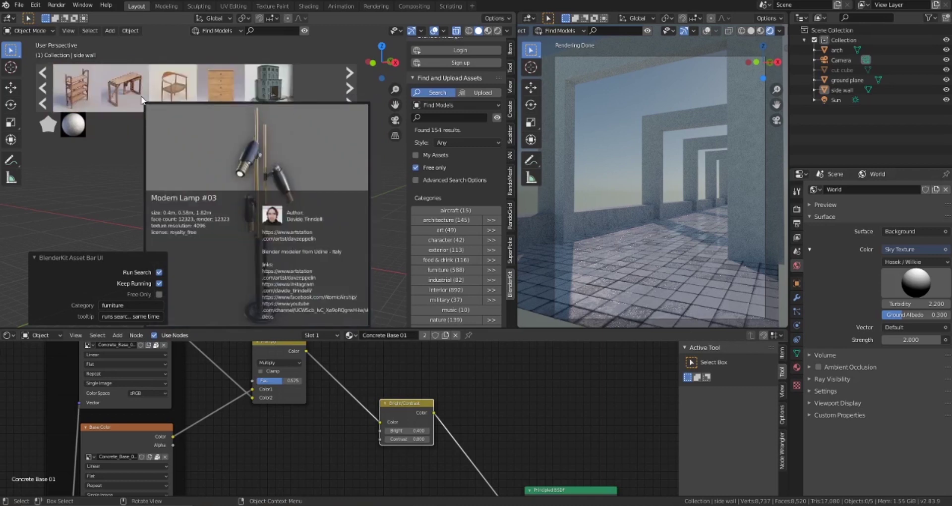
pyautogui.scroll(-4, 143, 99)
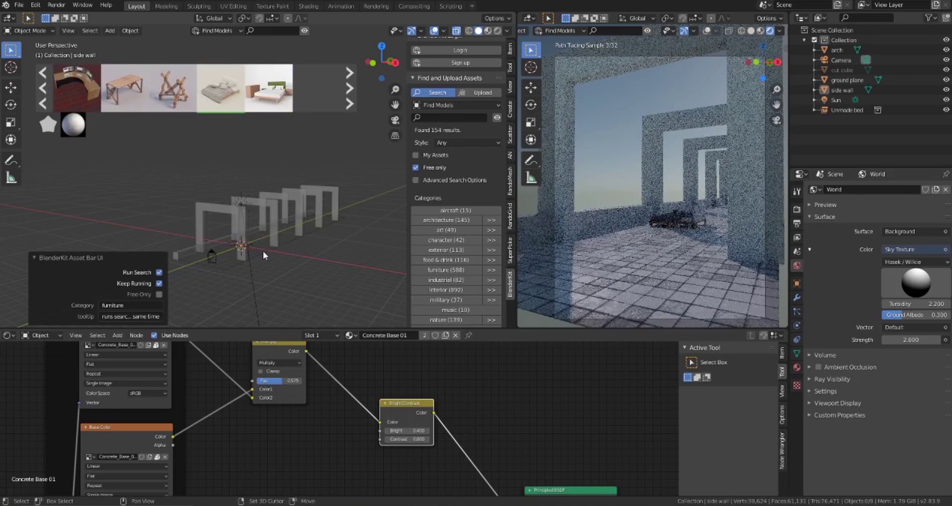
# - Scale up the Unmade bed model and rotate it 90° around the Z axis
pyautogui.scroll(5, 277, 252)
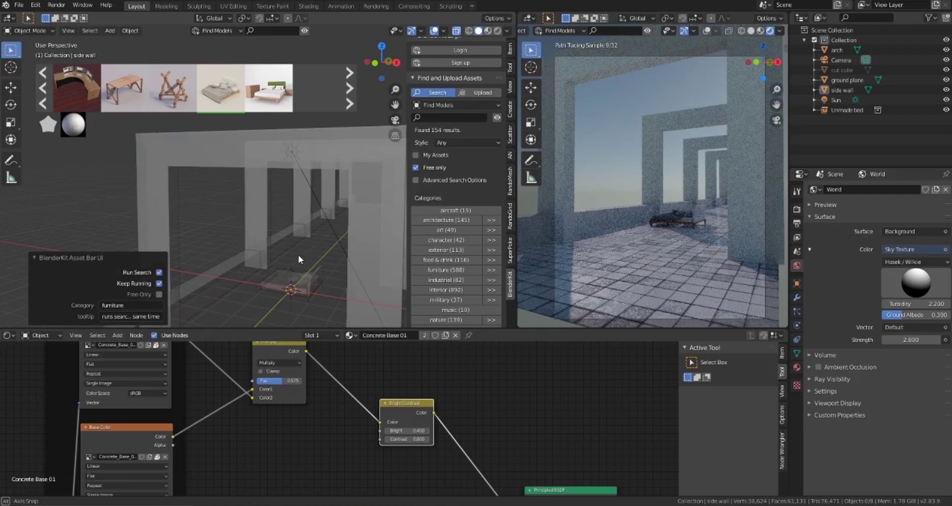
pyautogui.click(298, 254)
pyautogui.press('s')
pyautogui.click(361, 272)
pyautogui.press('r')
pyautogui.press('z')
pyautogui.press('9')
pyautogui.press('0')
pyautogui.press('Return')
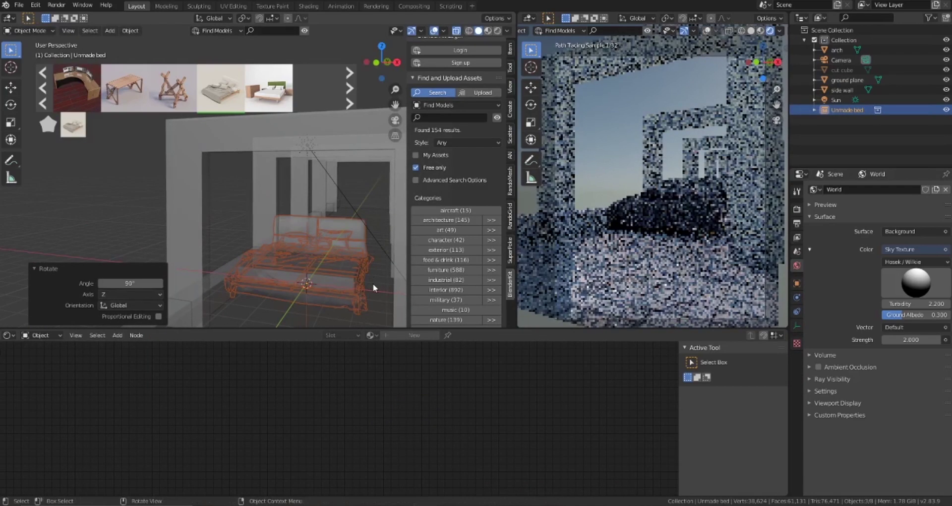
# - Move the bed along the floor by about 0.83 m in X and 0.77 m in Y
pyautogui.press('g')
pyautogui.hotkey('shift', 'z')
pyautogui.click(391, 280)
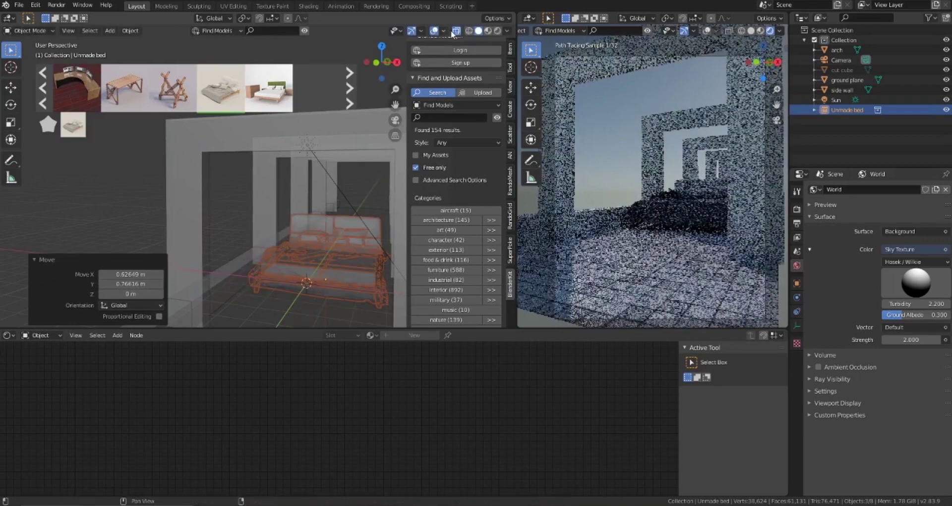
pyautogui.scroll(-3, 314, 276)
pyautogui.moveTo(314, 276); pyautogui.dragTo(298, 283, button='middle')
# - Scale the bed down slightly and reposition it between the arches
pyautogui.press('s')
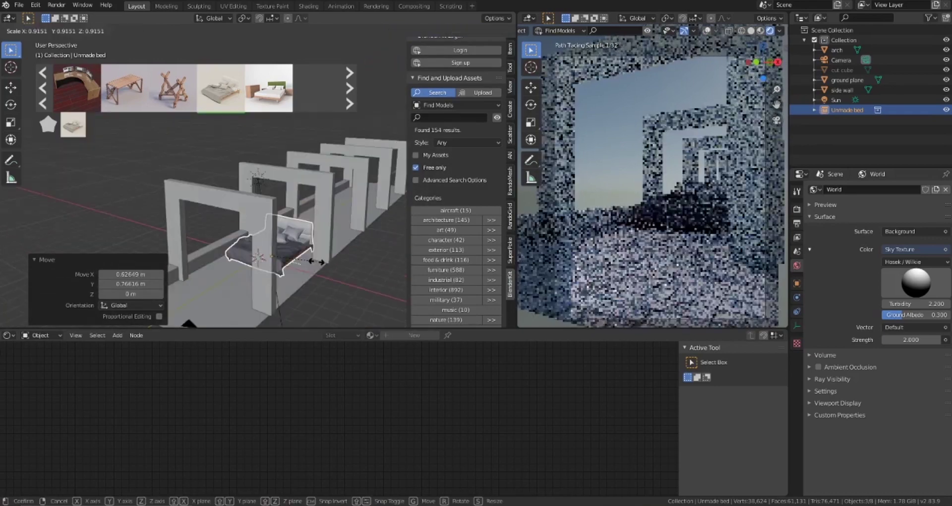
pyautogui.click(307, 257)
pyautogui.press('g')
pyautogui.click(289, 266)
# - Increase the strength of the Sun light
pyautogui.click(278, 180)
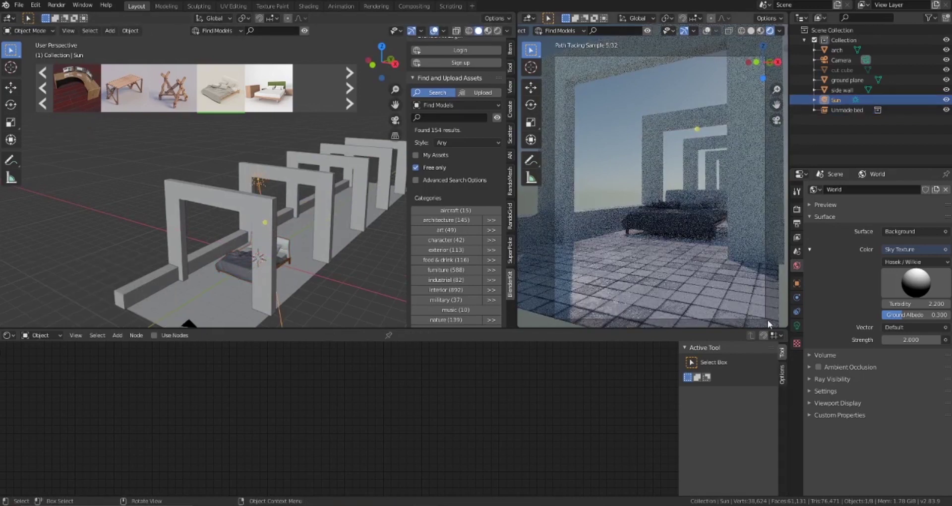
pyautogui.click(796, 325)
pyautogui.moveTo(892, 254); pyautogui.dragTo(899, 254)
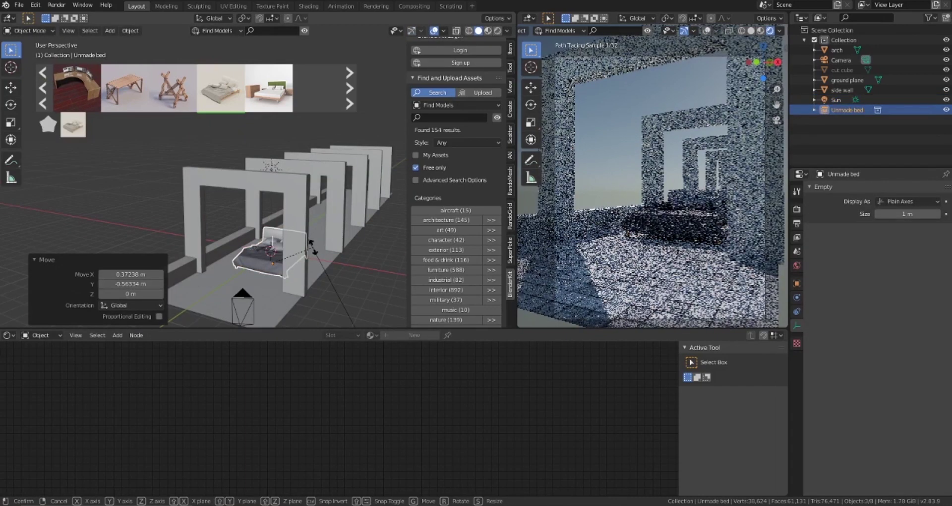
# - Rotate the bed about -5.6° around the Z axis
pyautogui.press('r')
pyautogui.press('z')
pyautogui.click(301, 263)
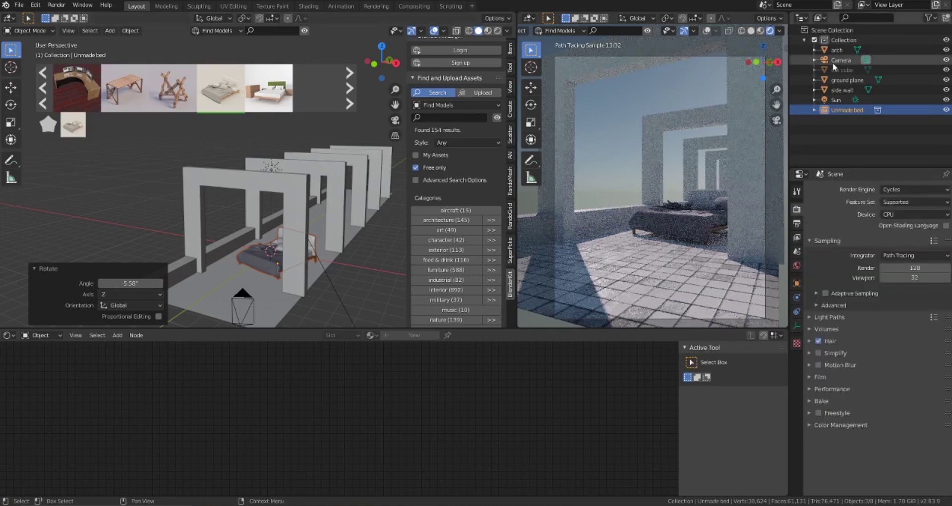
# - Enable the Center and Thirds composition guides for the camera
pyautogui.click(832, 61)
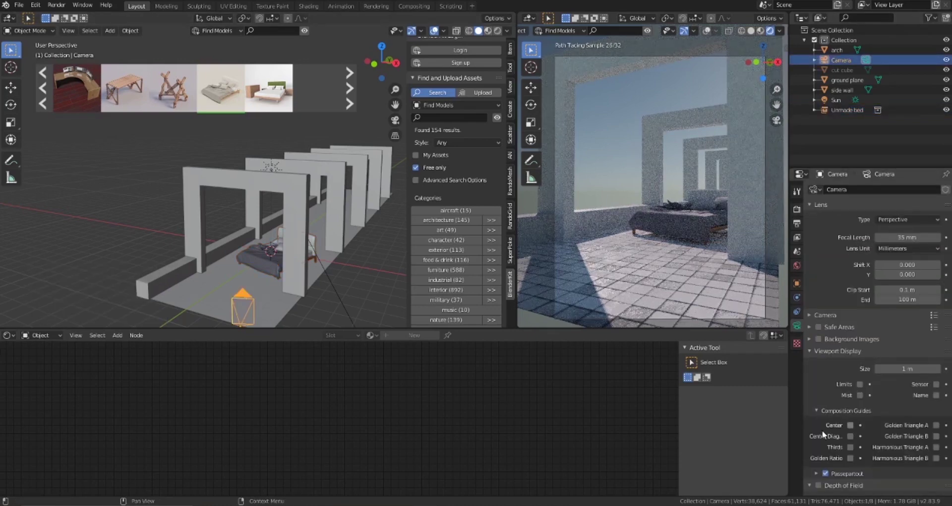
pyautogui.click(849, 425)
pyautogui.click(850, 446)
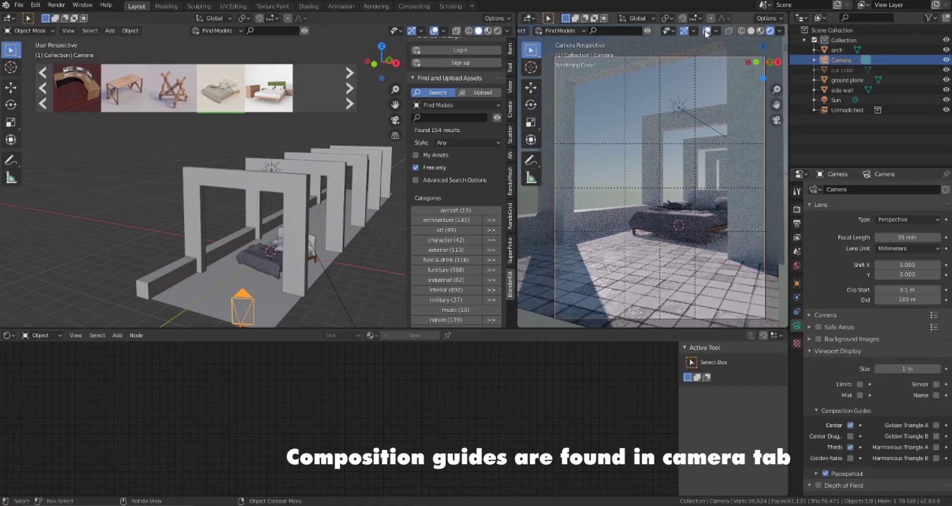
# - Move the bed within the floor plane to fit the camera's composition guides
pyautogui.click(310, 271)
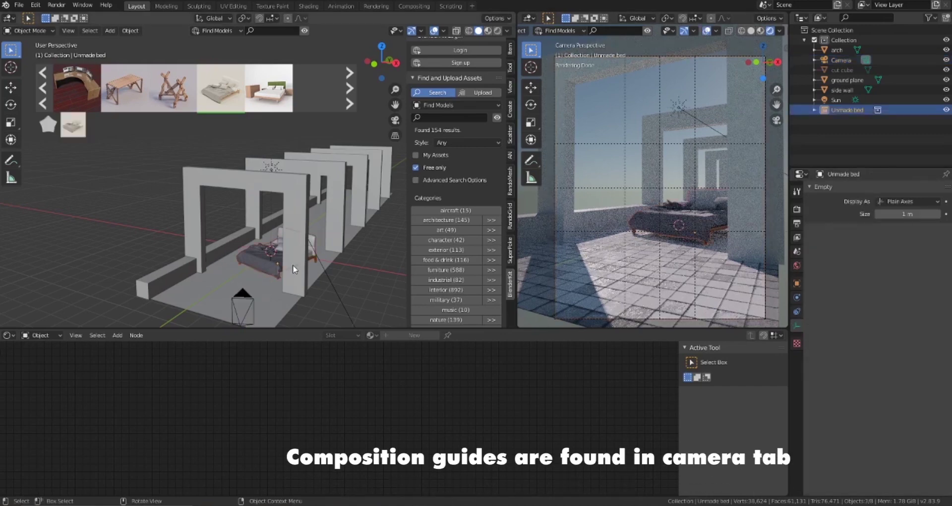
pyautogui.press('g')
pyautogui.hotkey('shift', 'z')
pyautogui.click(296, 268)
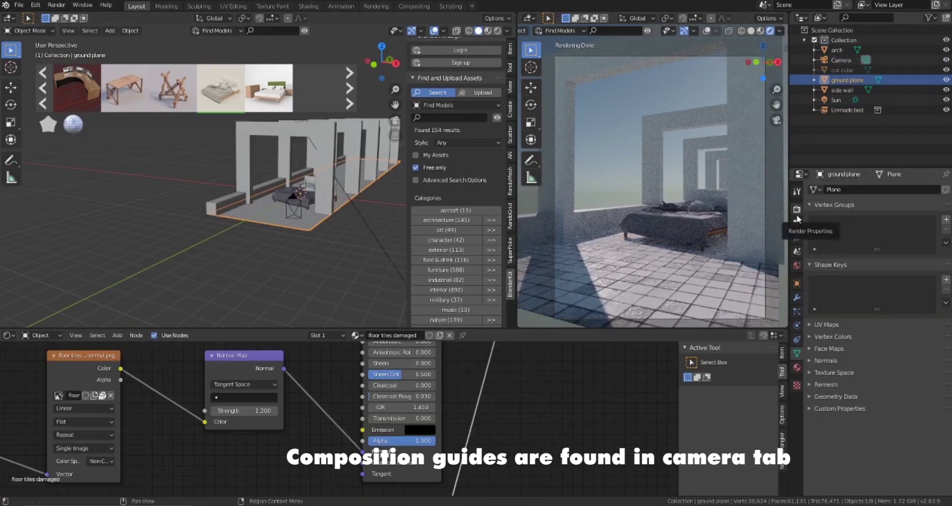
# - Set the Cycles render device to GPU Compute
pyautogui.click(796, 212)
pyautogui.click(815, 390)
pyautogui.scroll(-2, 815, 392)
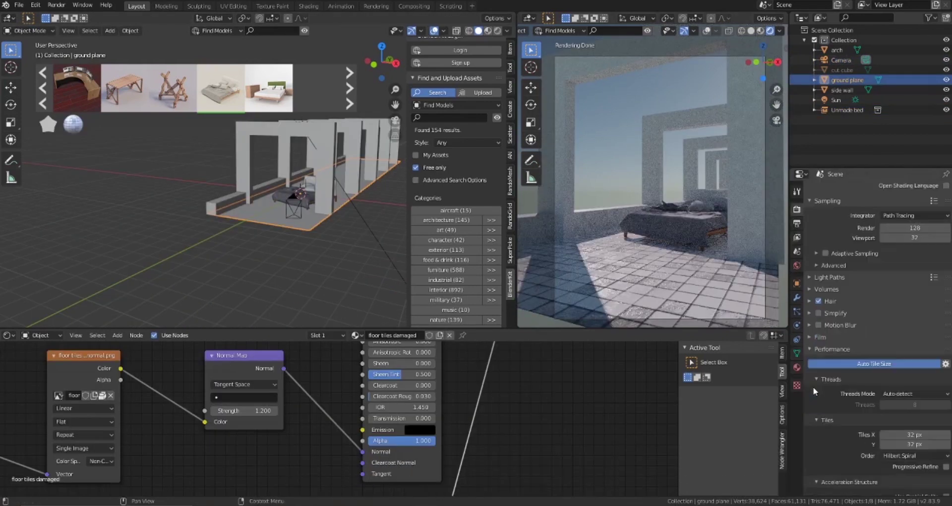
pyautogui.scroll(2, 812, 391)
pyautogui.click(810, 388)
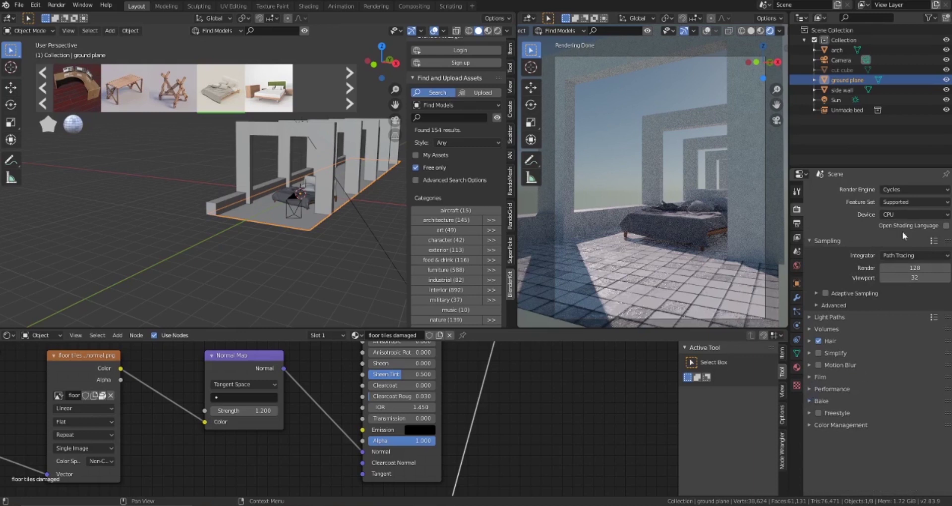
pyautogui.click(907, 215)
pyautogui.click(905, 244)
# - Set the render samples to 350 and start rendering the image
pyautogui.click(897, 267)
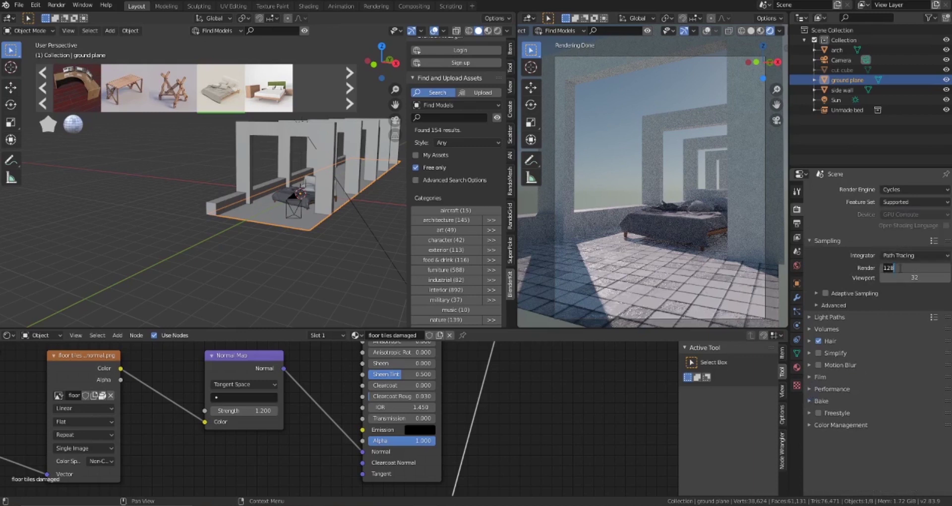
pyautogui.write('2')
pyautogui.write('350')
pyautogui.press('Return')
pyautogui.press('F12')
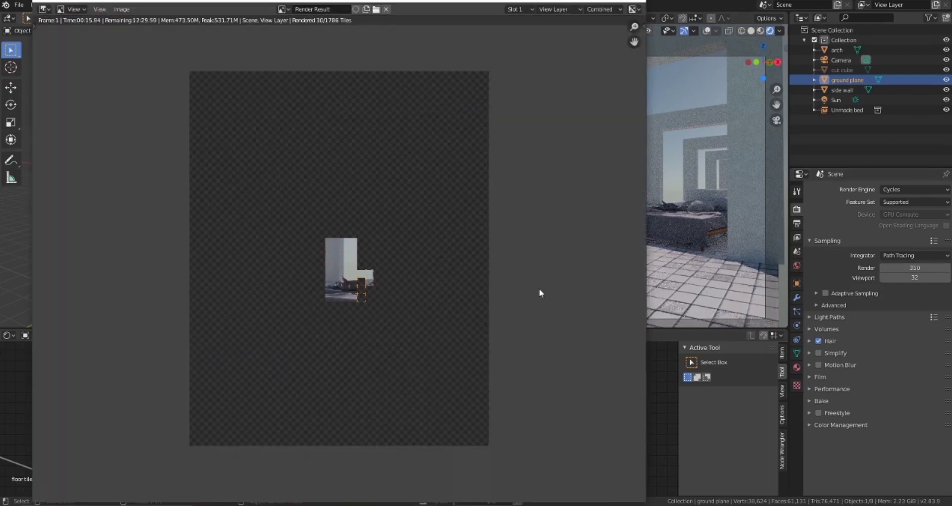